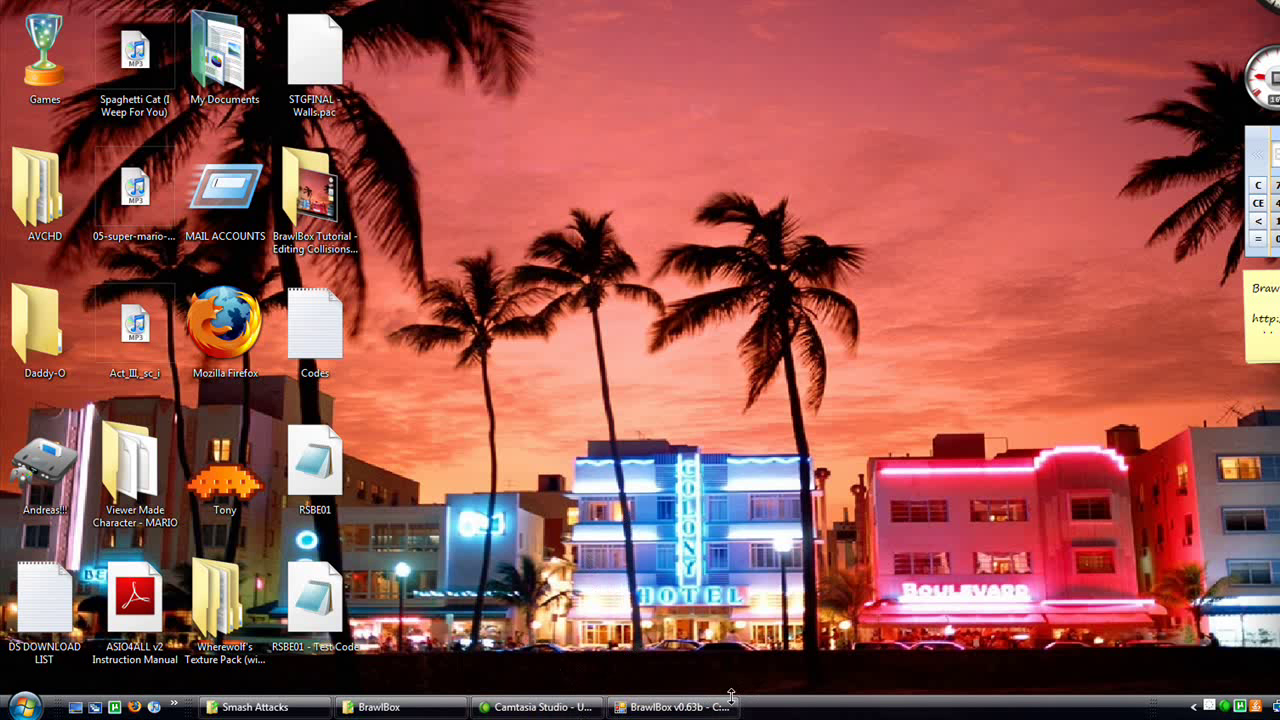
Launch Project Smash Attacks from its folder window, then hide the folder
mouse_move(684, 709)
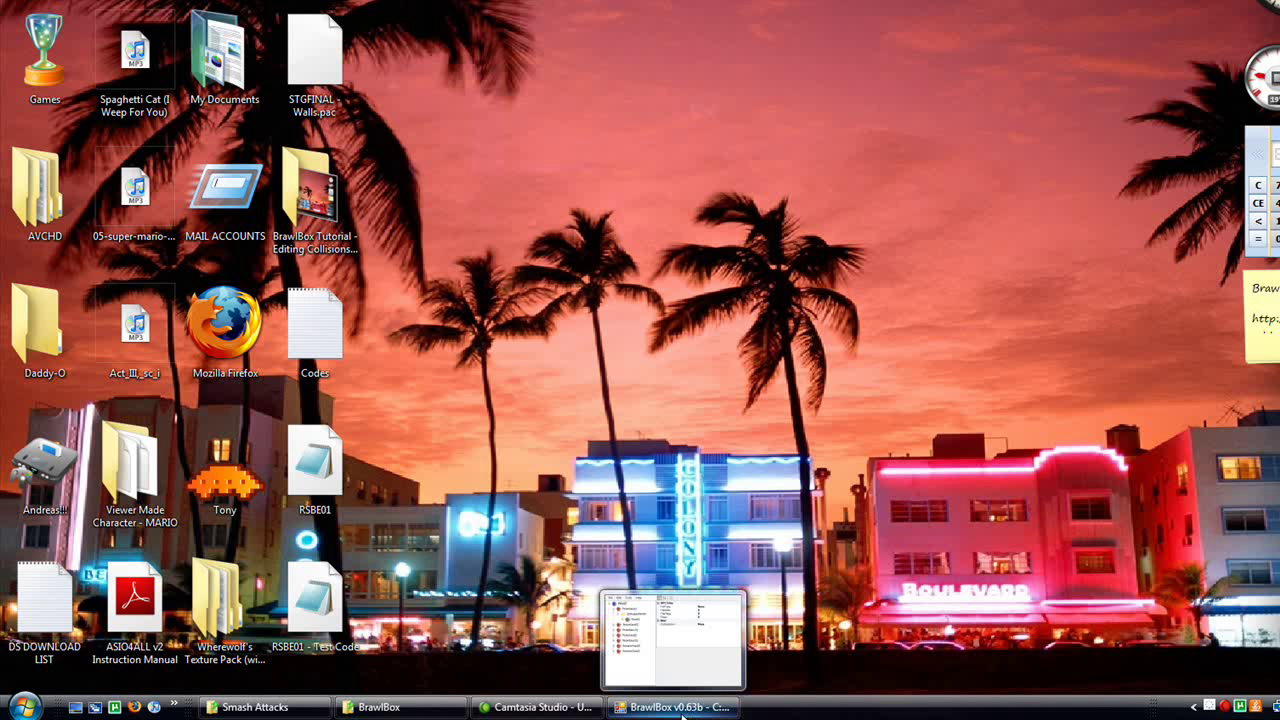
mouse_move(363, 713)
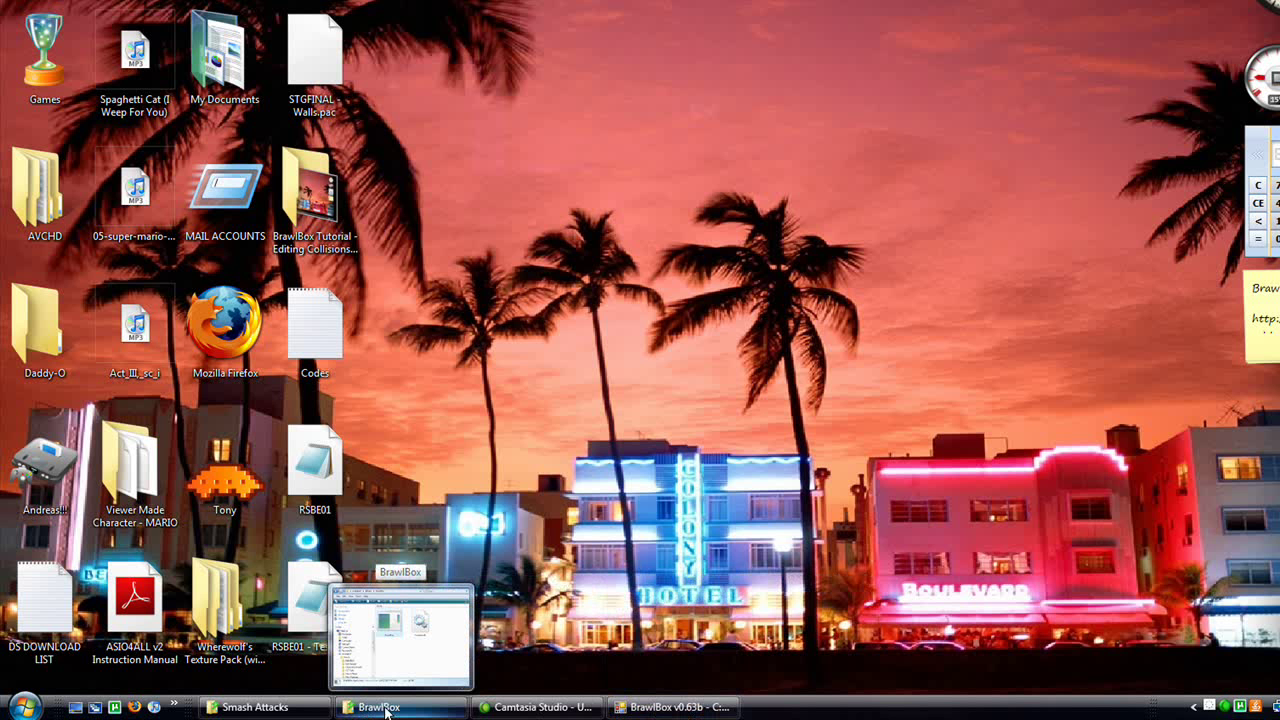
click(260, 708)
drag(886, 394, 764, 360)
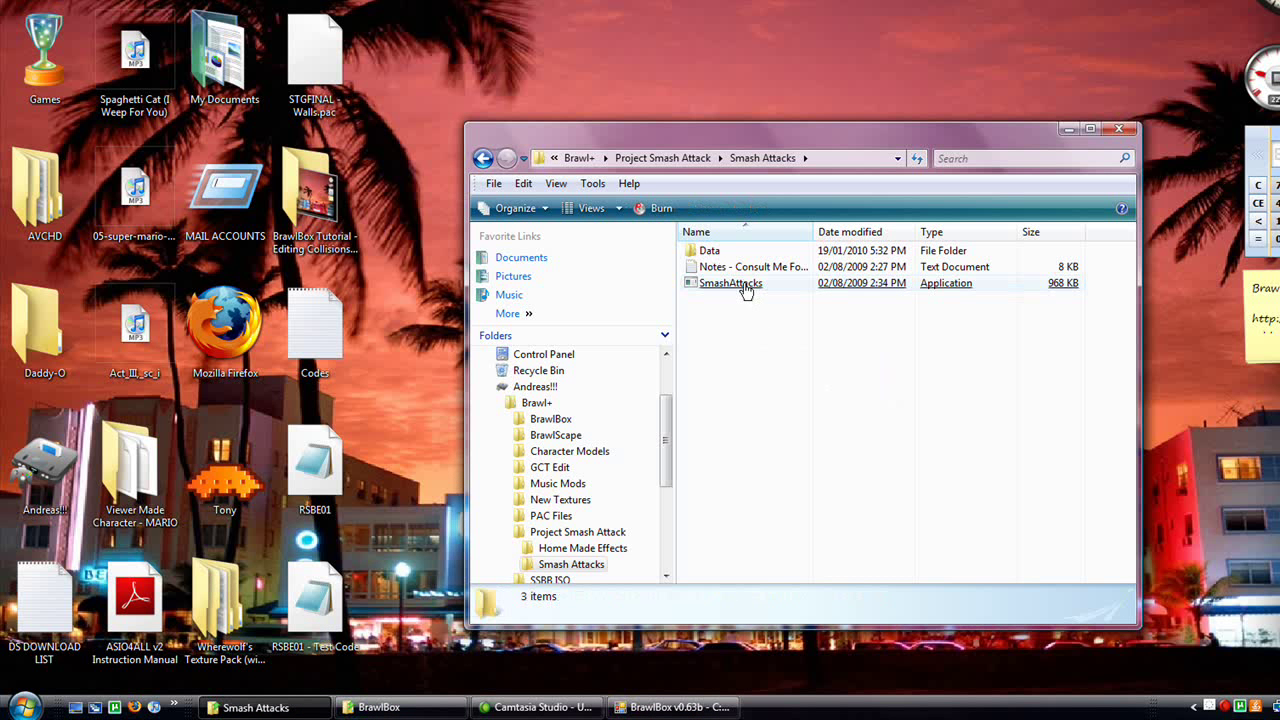
double_click(744, 285)
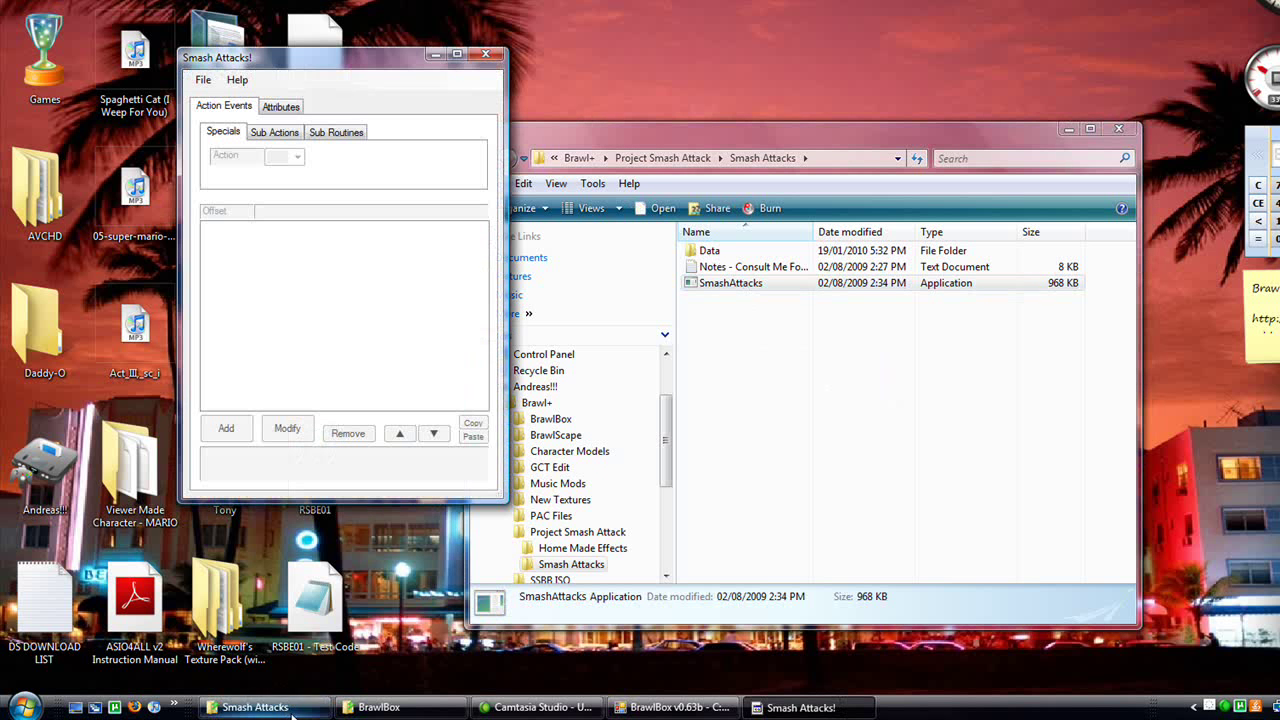
click(911, 360)
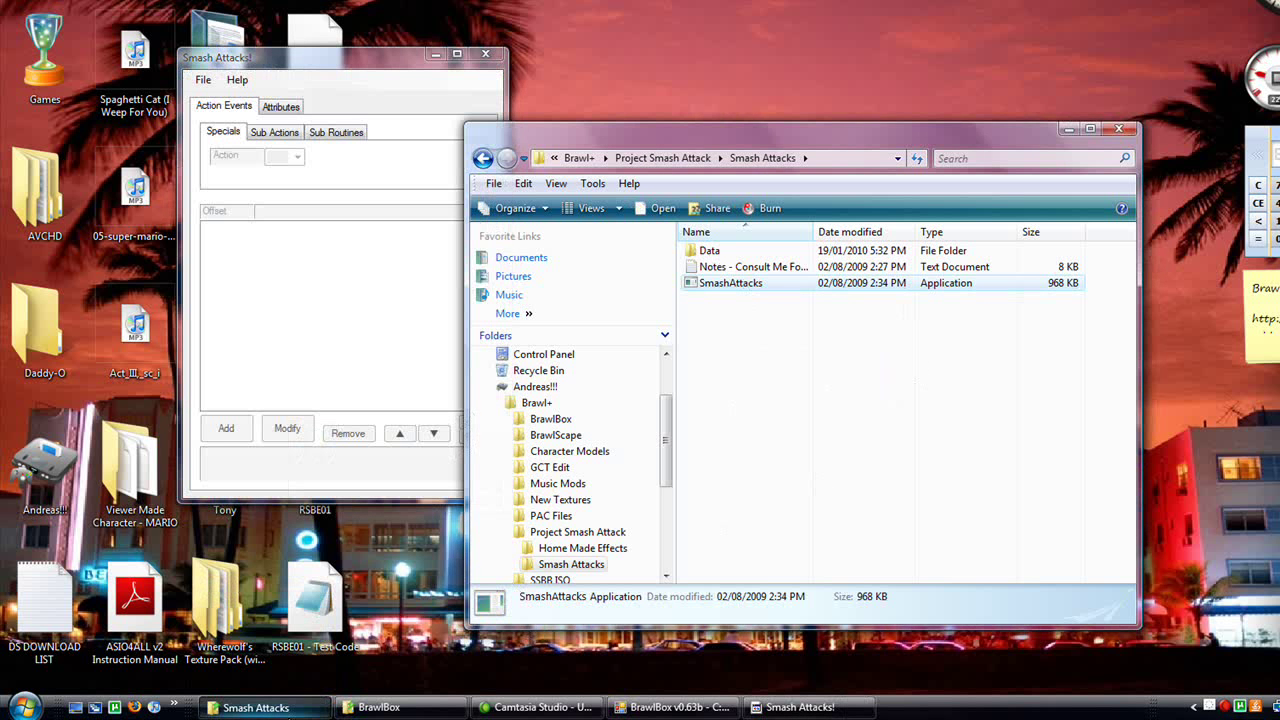
click(1068, 128)
Start opening a character file and browse from the home folder into Brawl+ > PAC Files
click(203, 80)
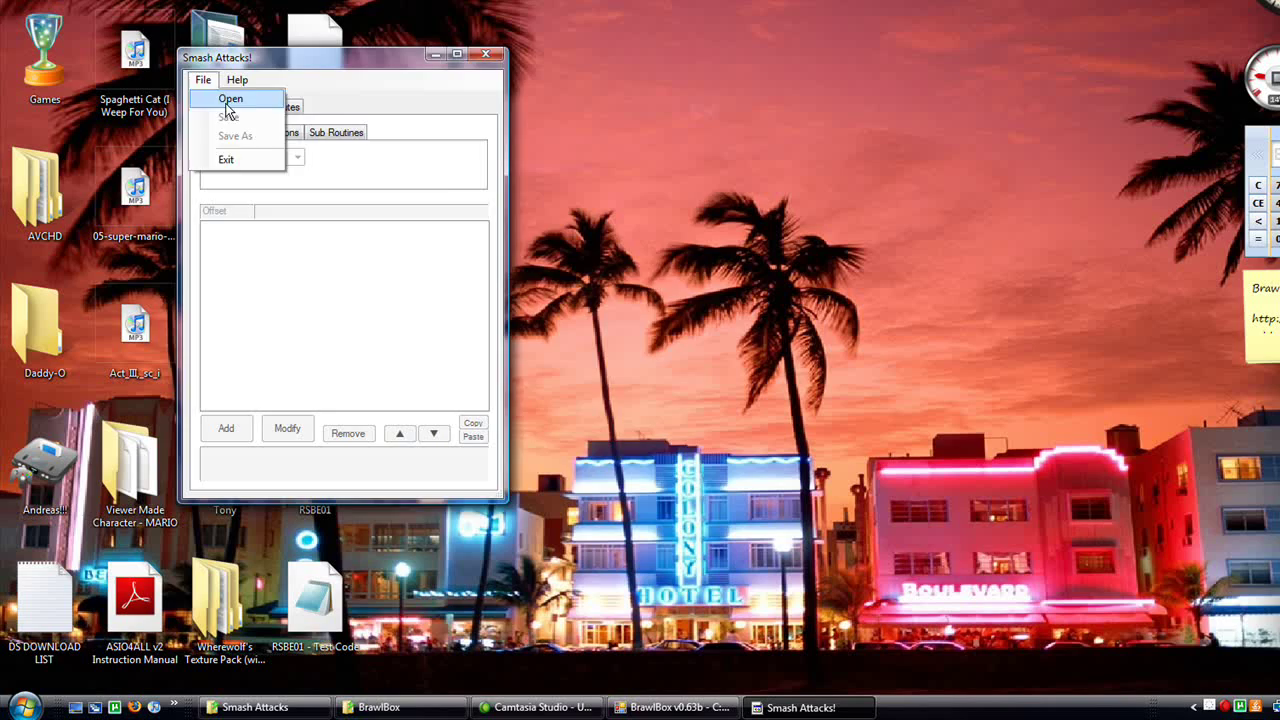
click(227, 101)
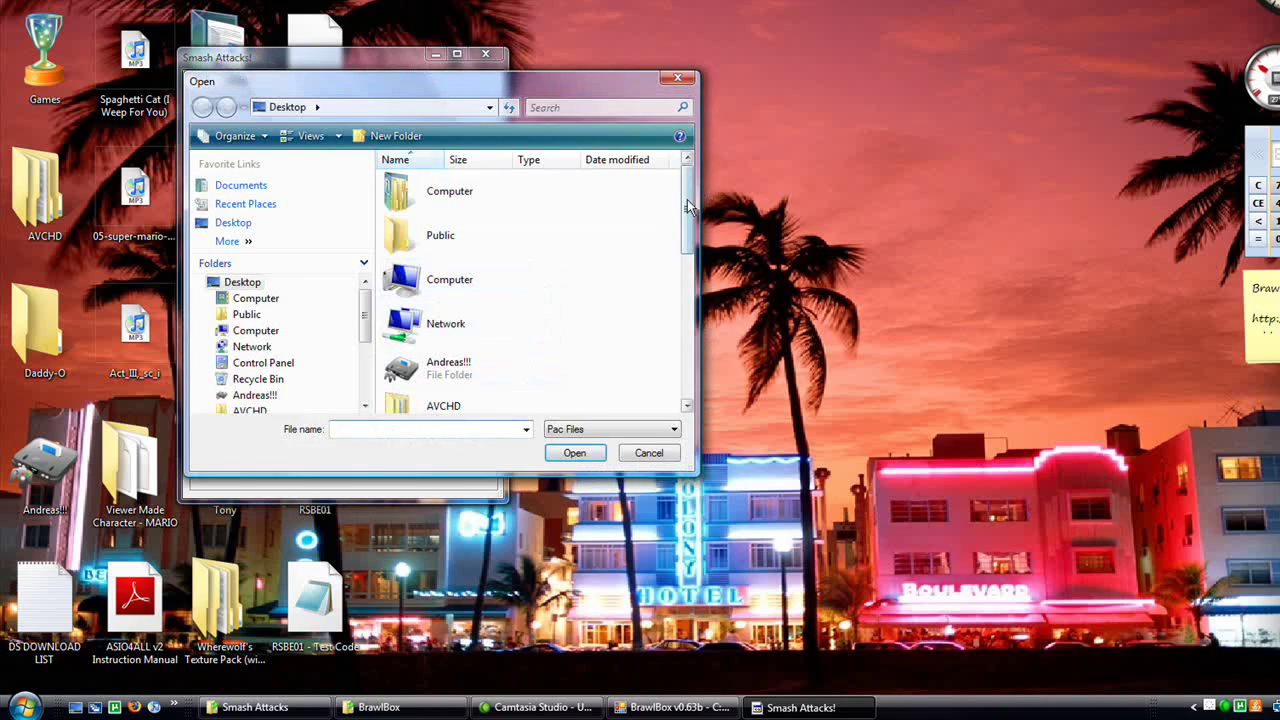
double_click(448, 366)
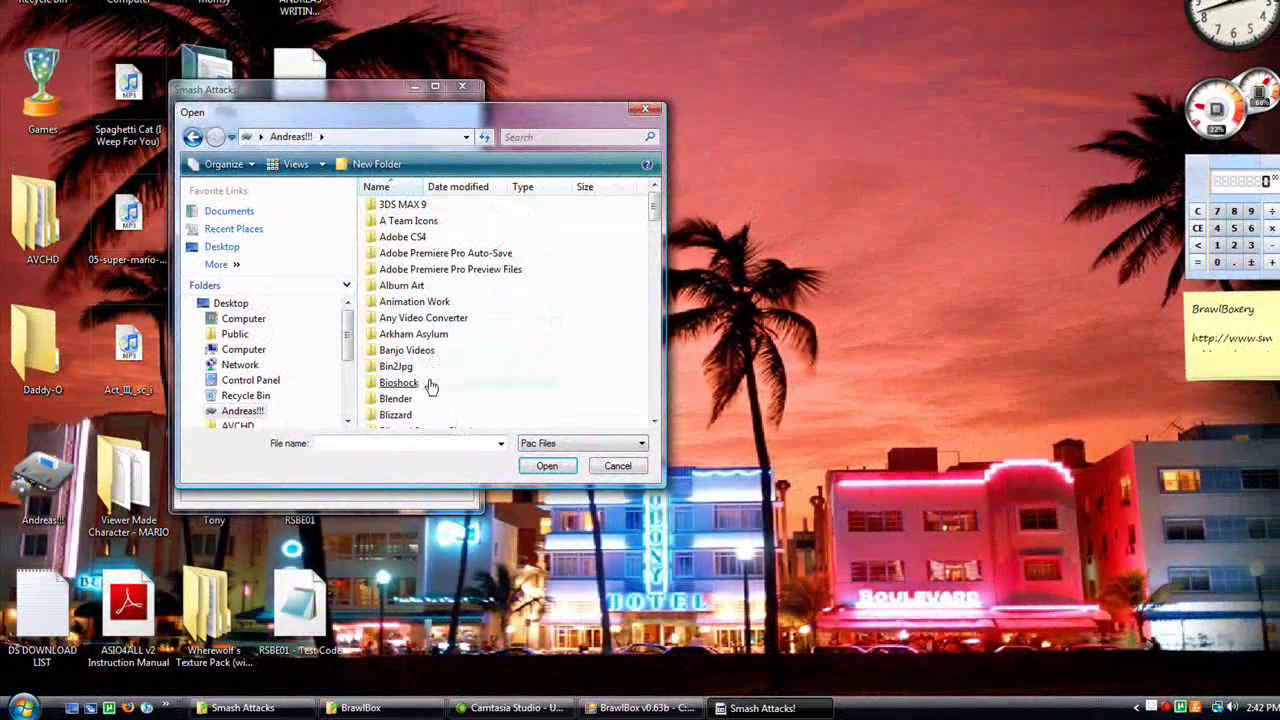
scroll(430, 390, down, 1)
scroll(430, 395, down, 1)
double_click(416, 400)
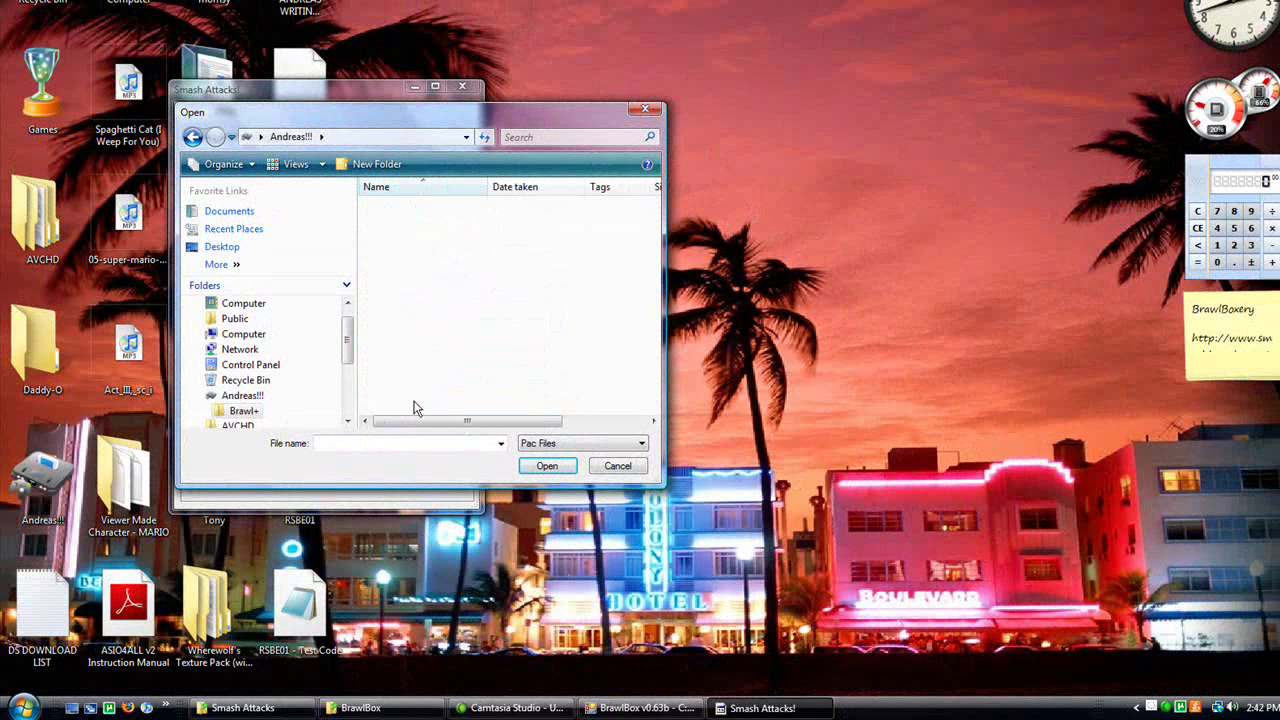
double_click(400, 297)
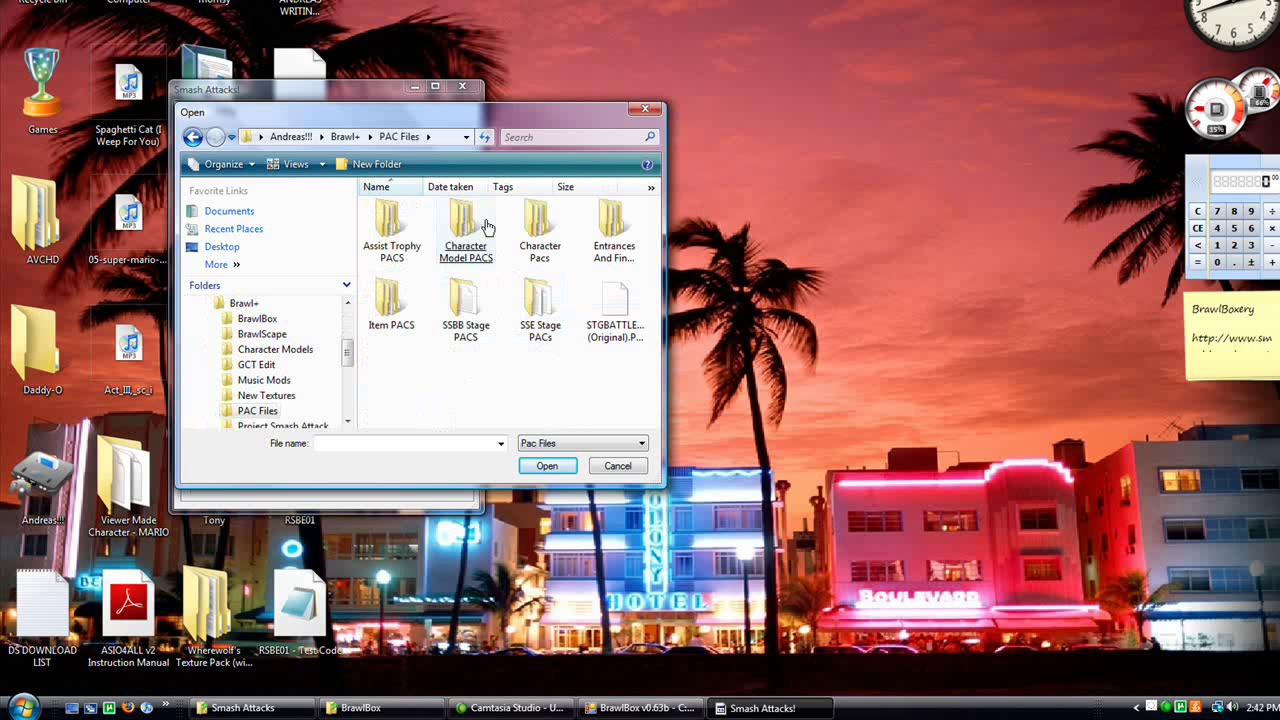
Open FitIke.pac from Character Pacs > [MeowMix]Effects > Effect and show its sub-actions
double_click(538, 215)
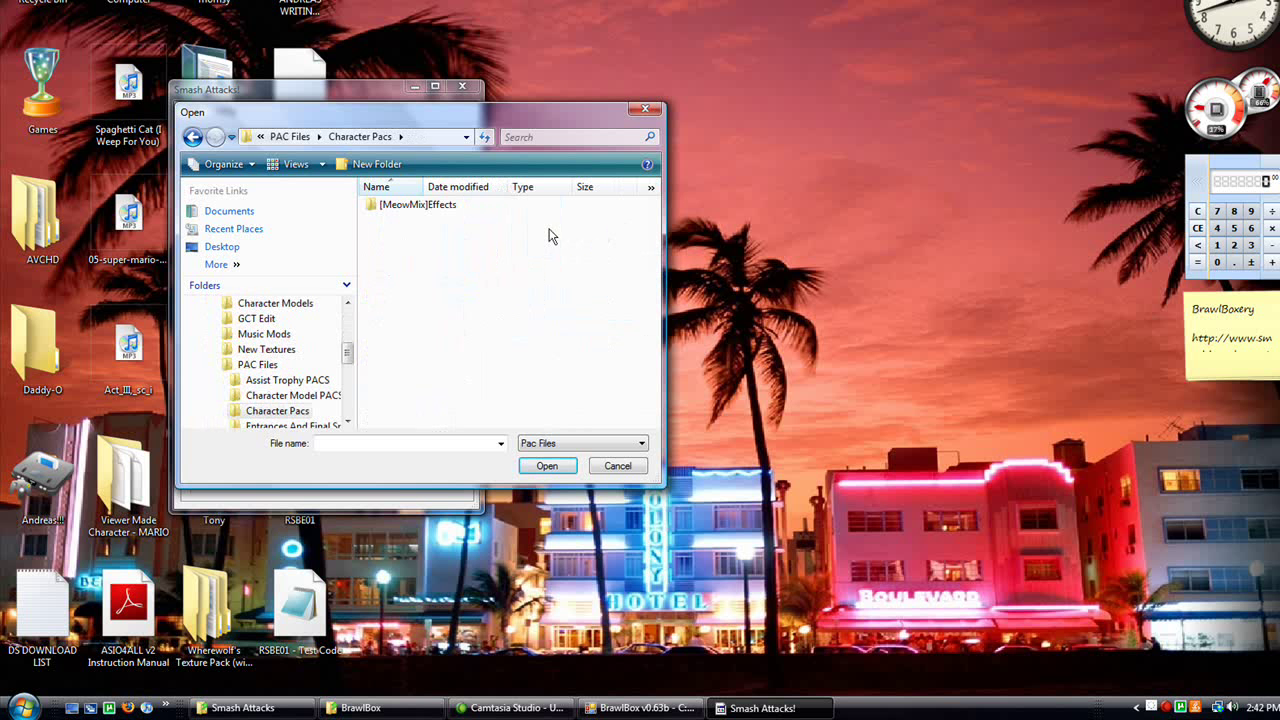
double_click(445, 207)
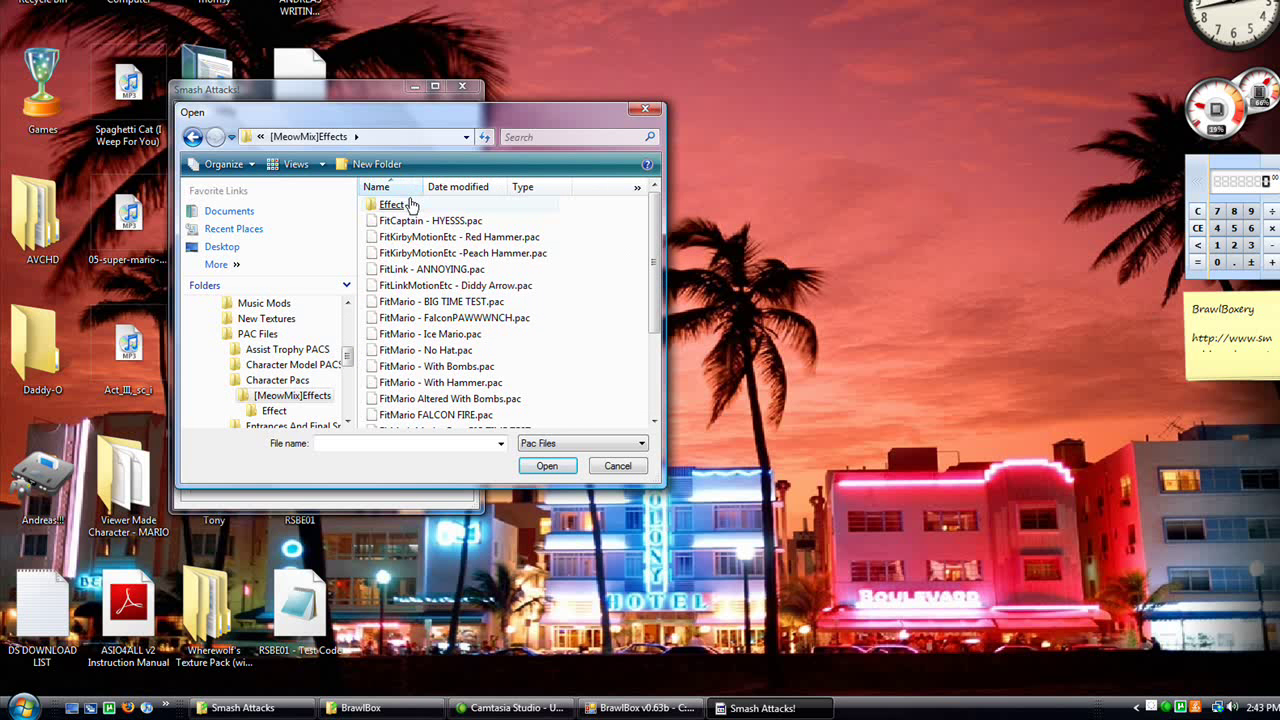
double_click(410, 204)
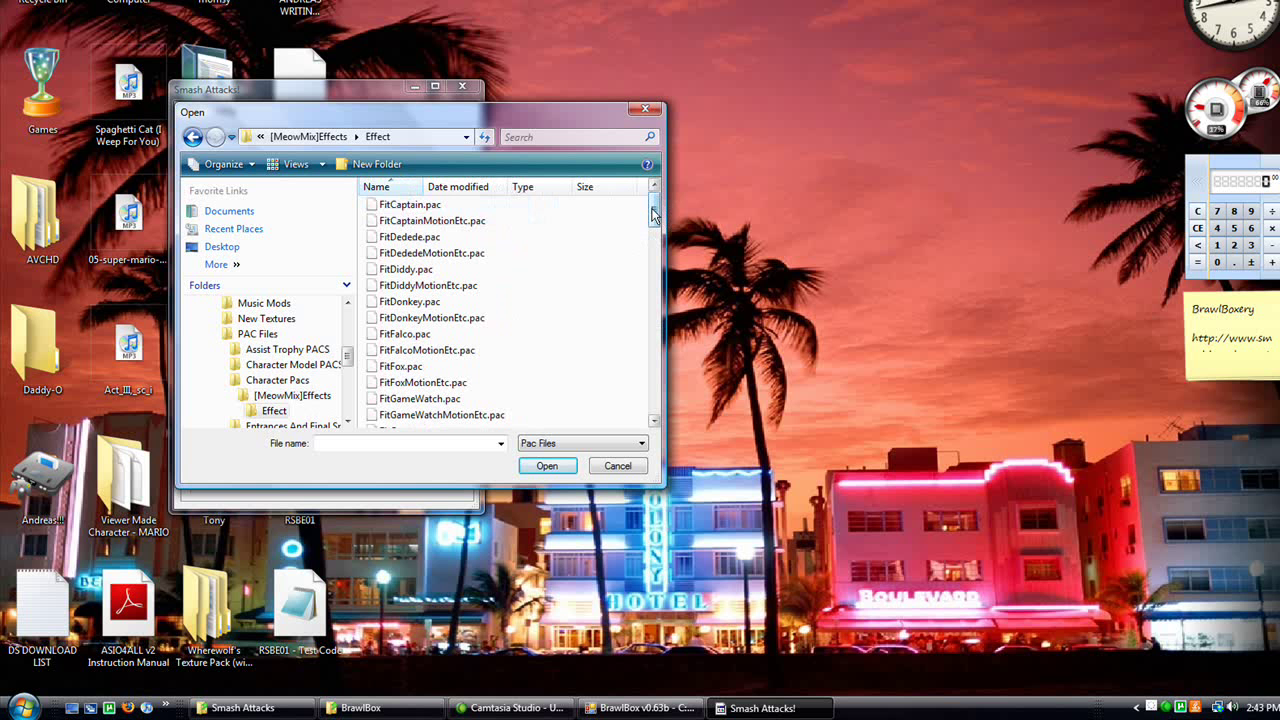
drag(652, 215, 652, 229)
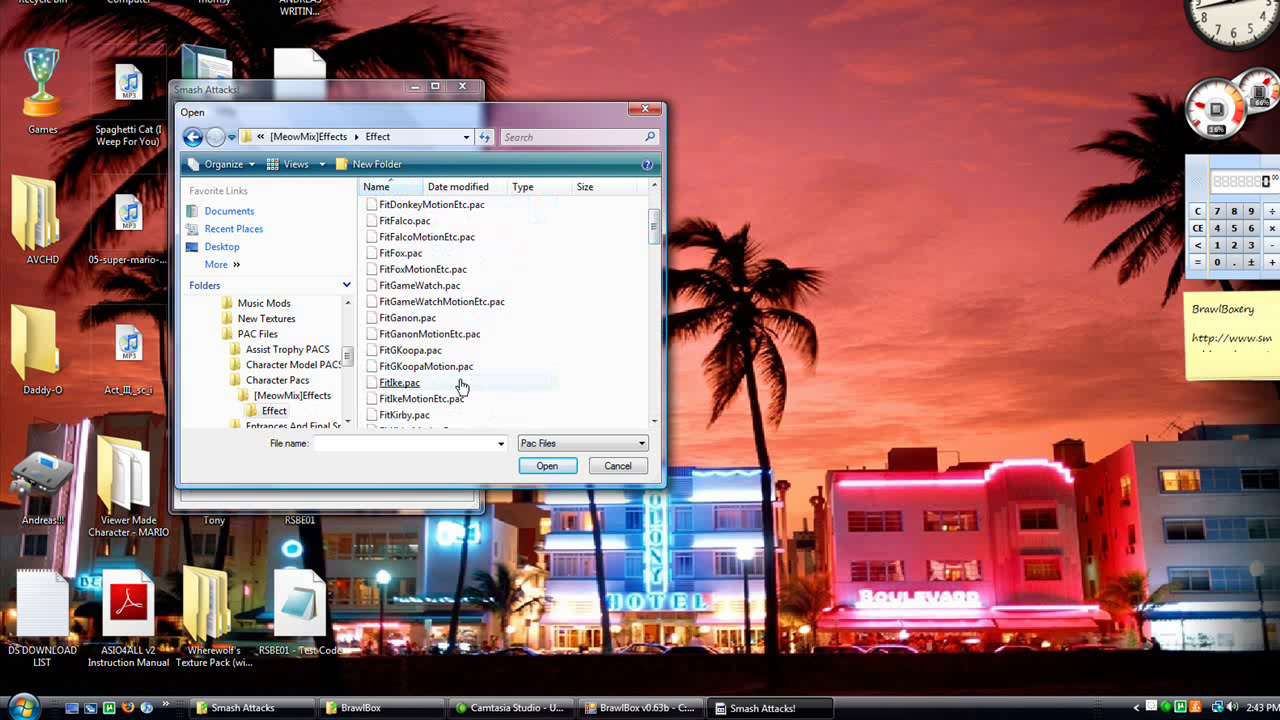
double_click(400, 383)
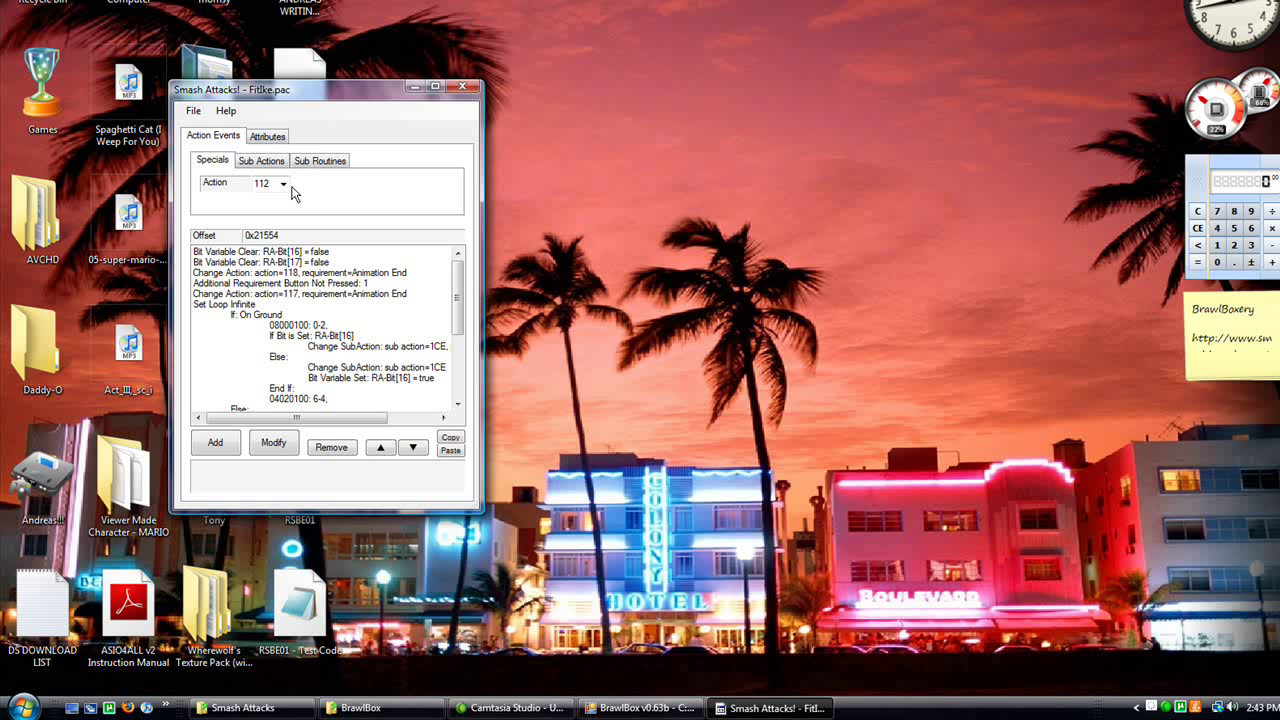
click(262, 162)
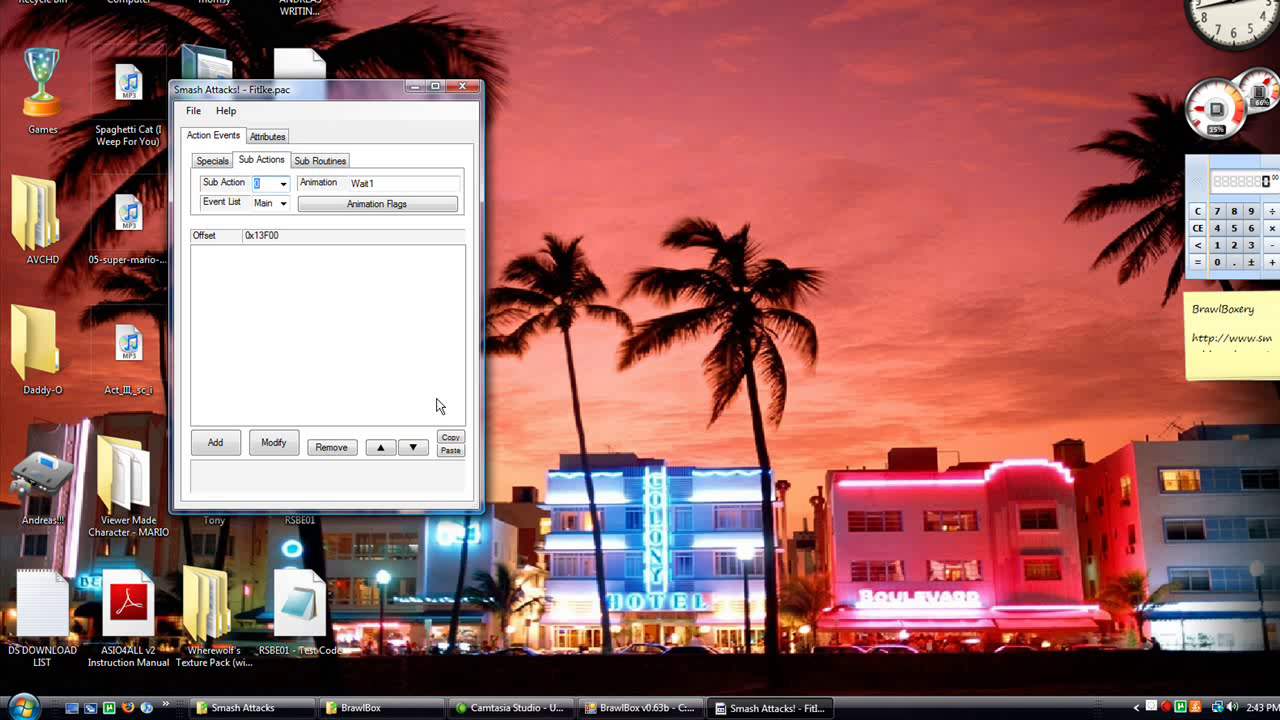
Bring BrawlBox to the front and move its window to the right
mouse_move(626, 712)
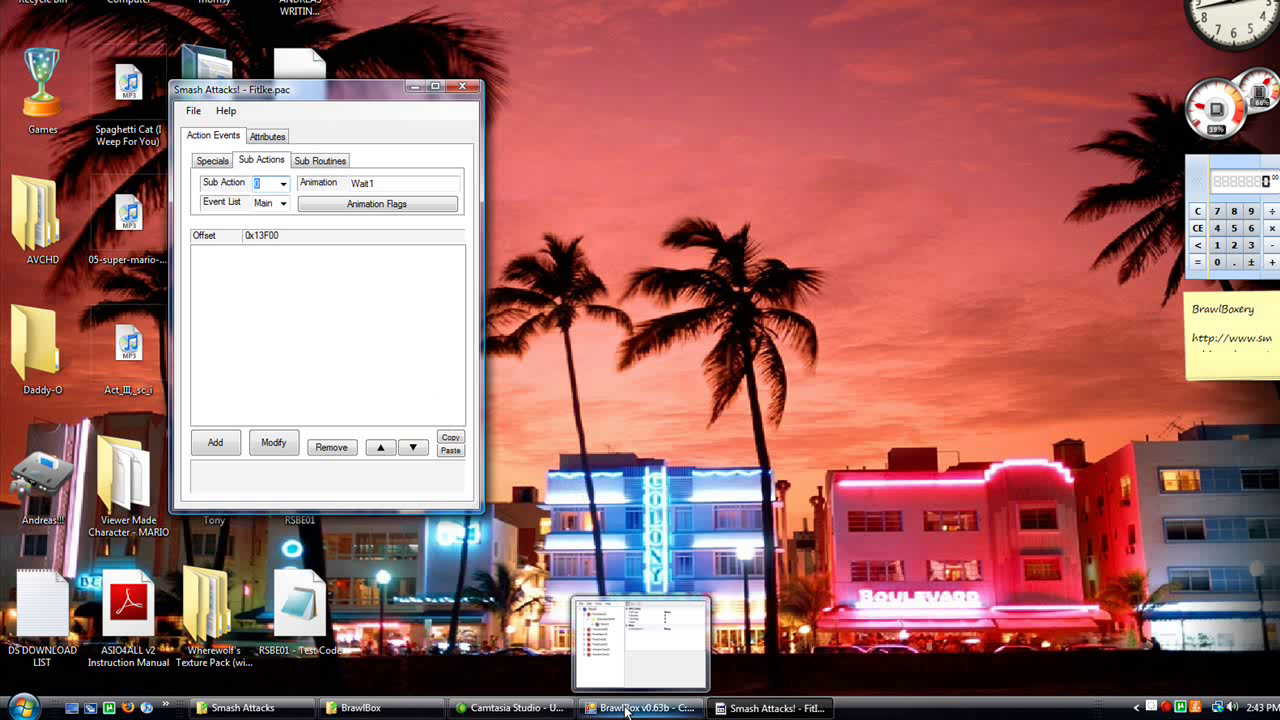
click(626, 710)
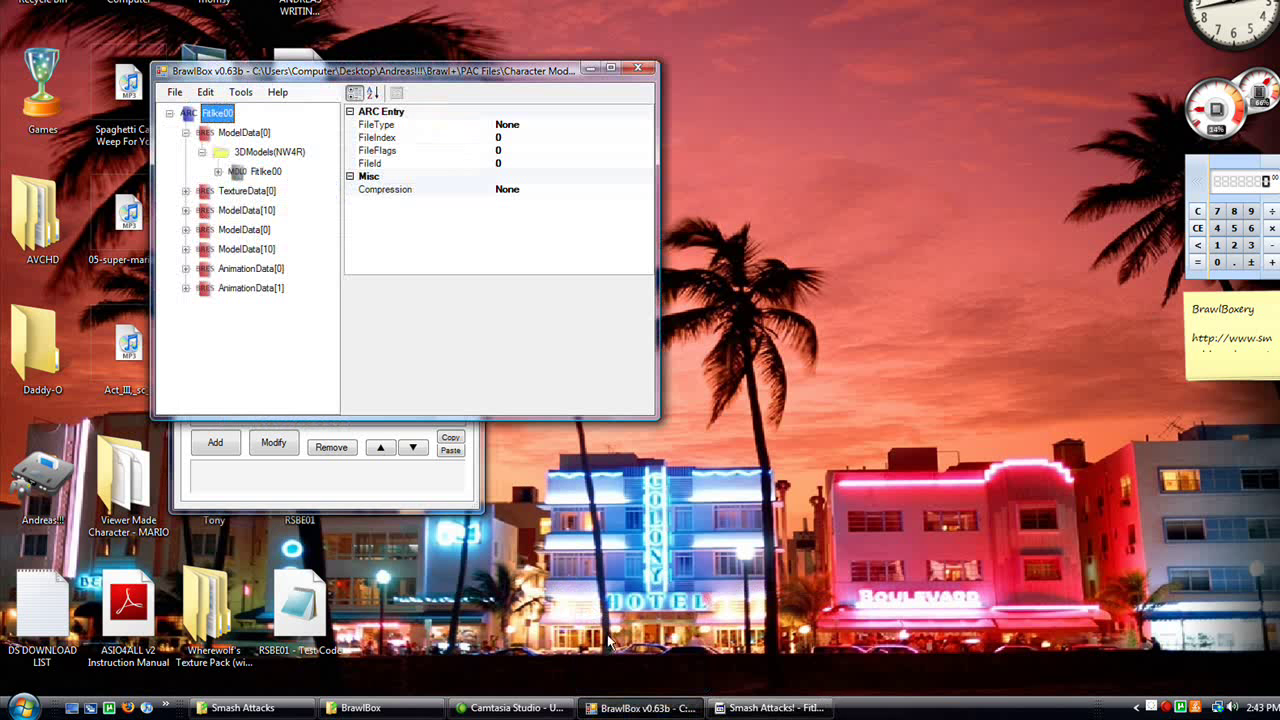
drag(436, 70, 718, 211)
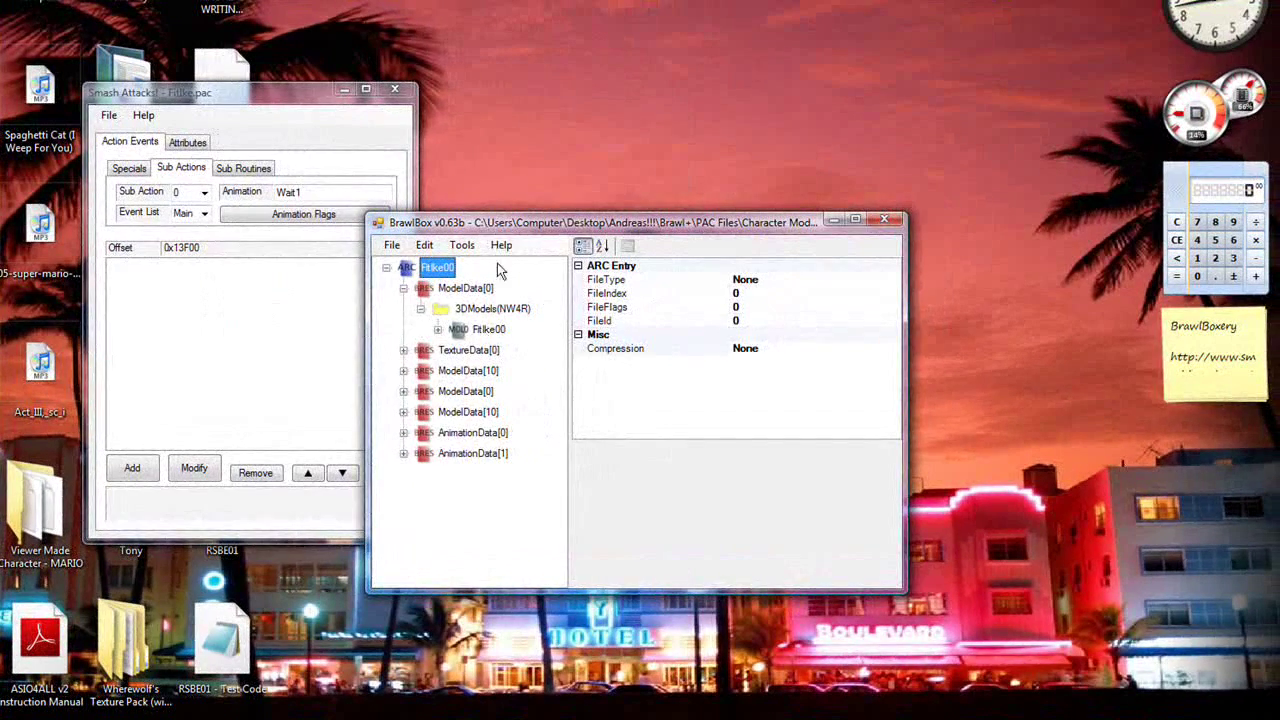
drag(516, 231, 607, 218)
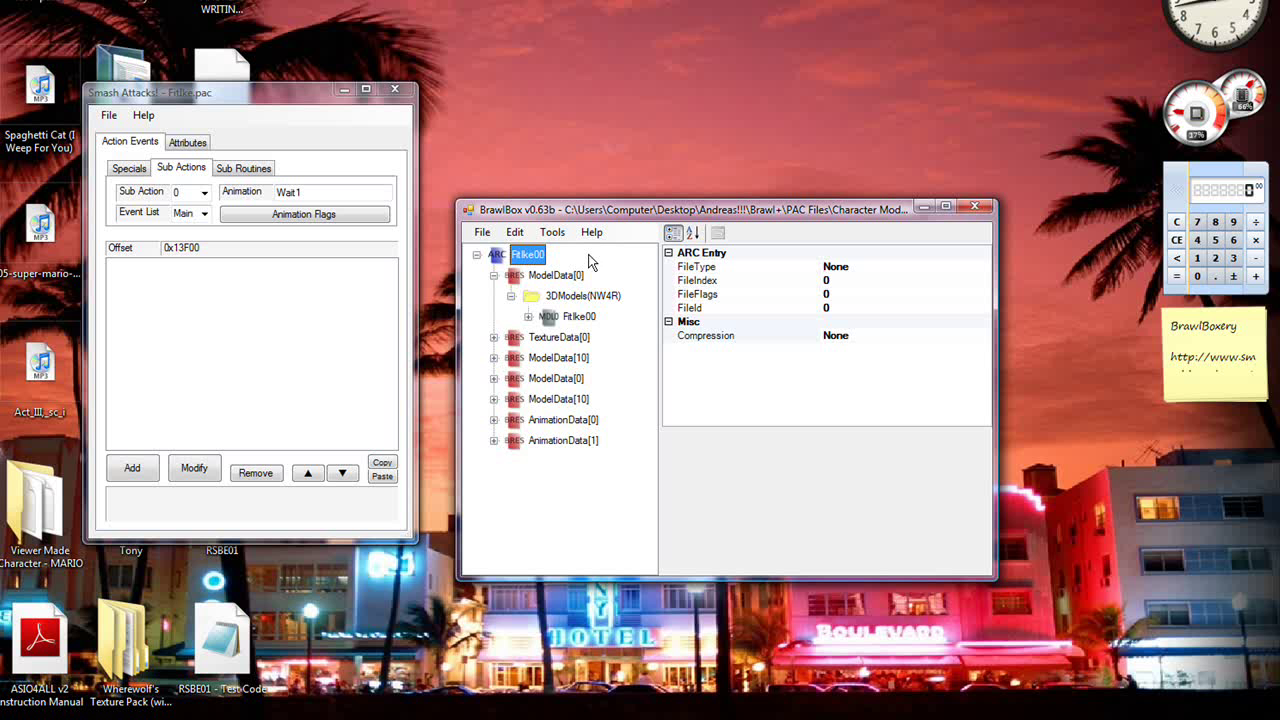
Preview the FitIke00 model in the Advanced Model Editor and centre it in the viewport
right_click(571, 318)
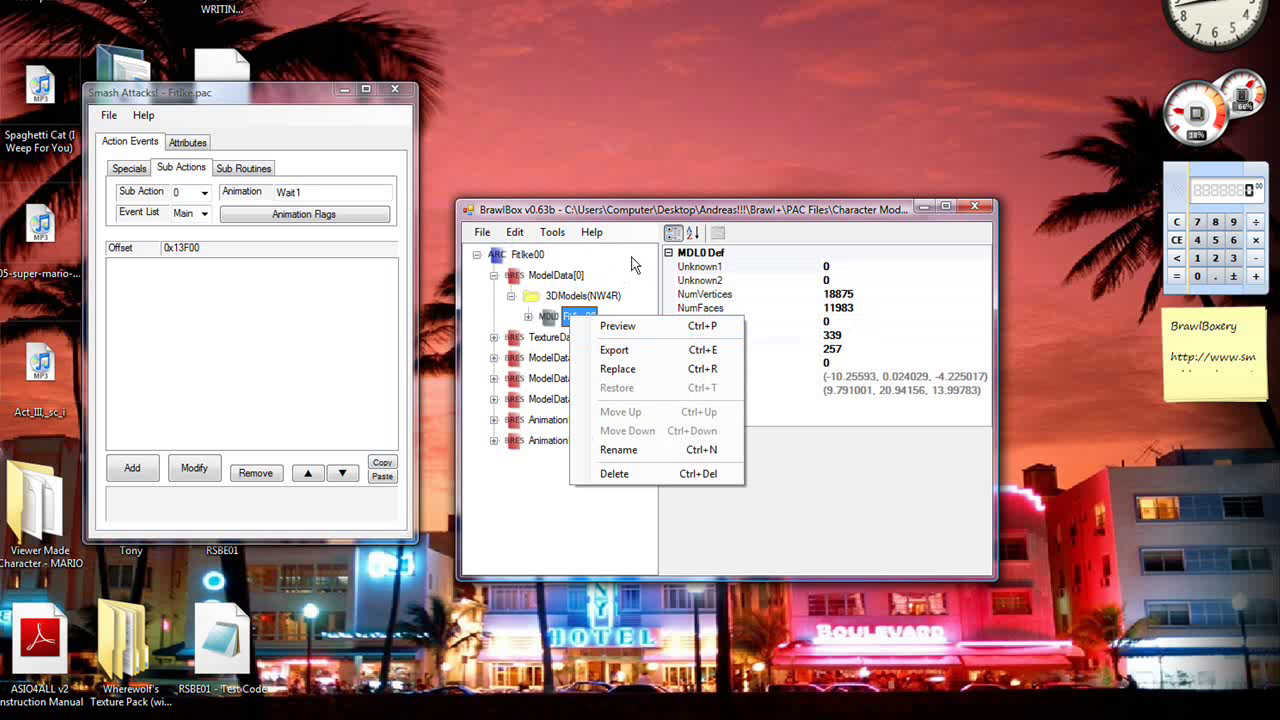
click(655, 328)
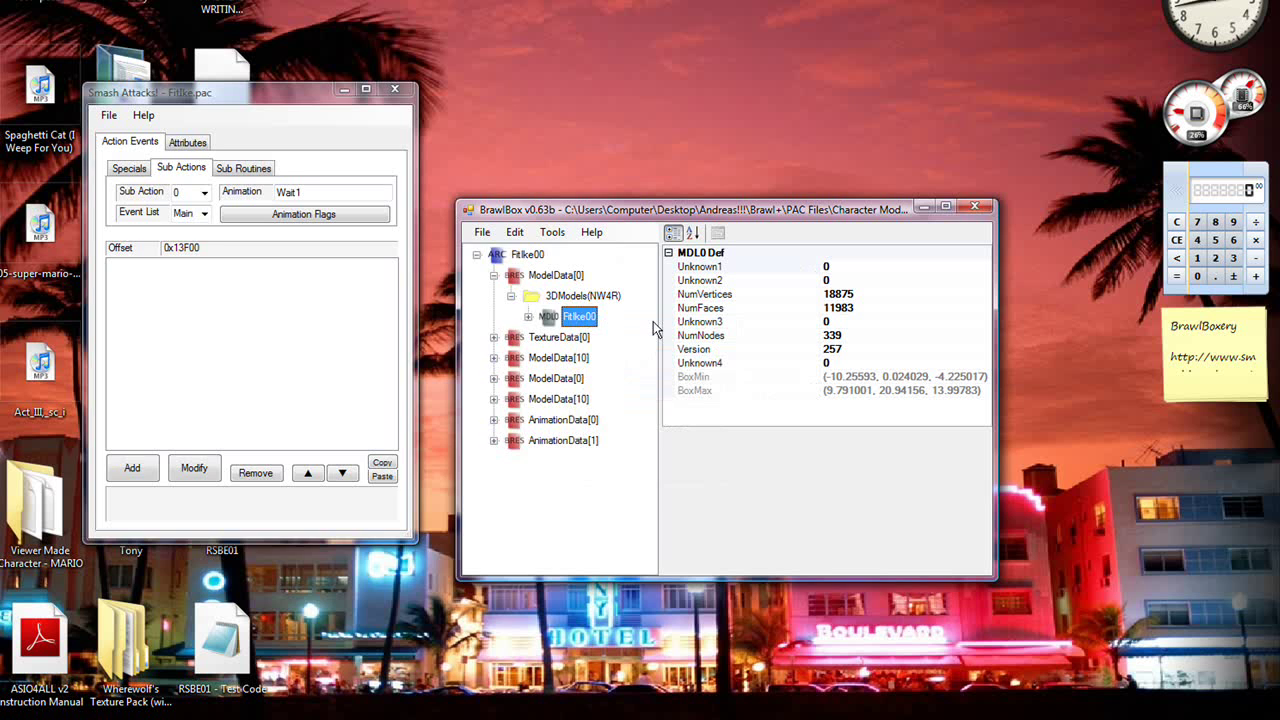
drag(529, 107, 795, 144)
scroll(720, 270, down, 3)
drag(694, 275, 730, 440)
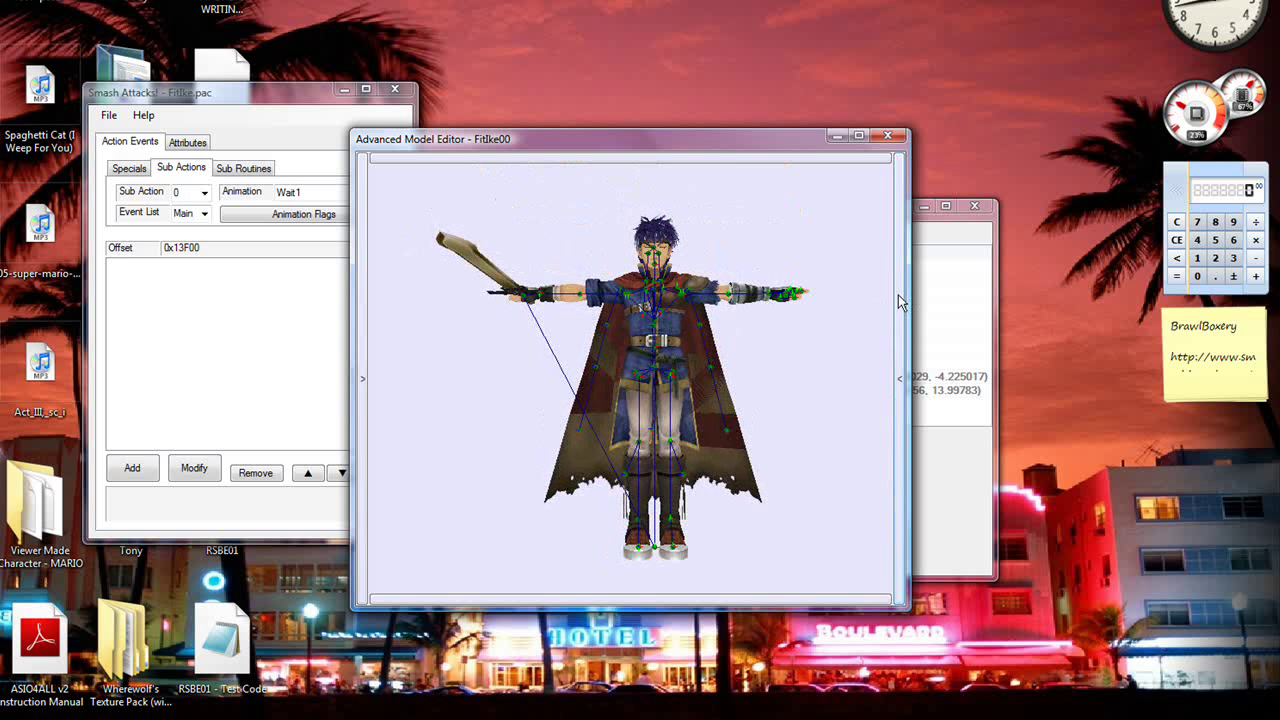
Play the WpnIkeSwordD02SpecialHi2 and SpecialAirHi2 animations, framing Ike's full body
click(898, 302)
click(820, 253)
click(818, 240)
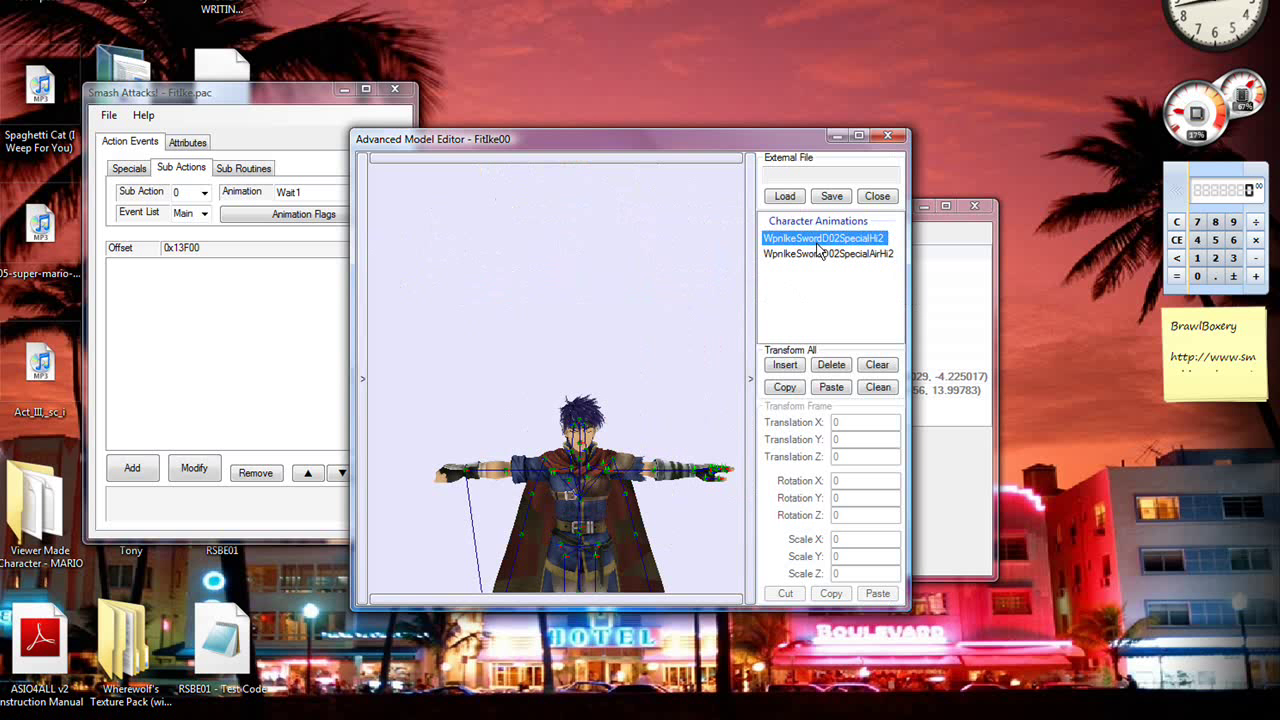
drag(600, 340, 598, 228)
click(818, 253)
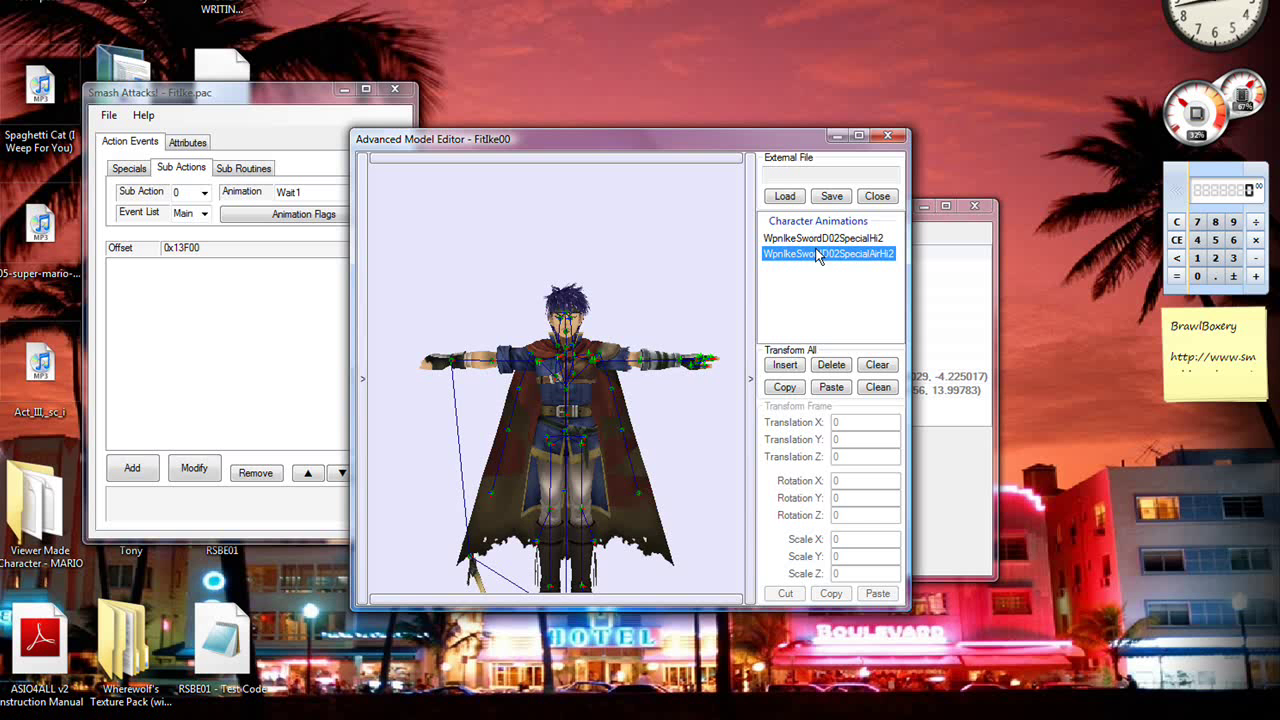
drag(569, 422, 561, 340)
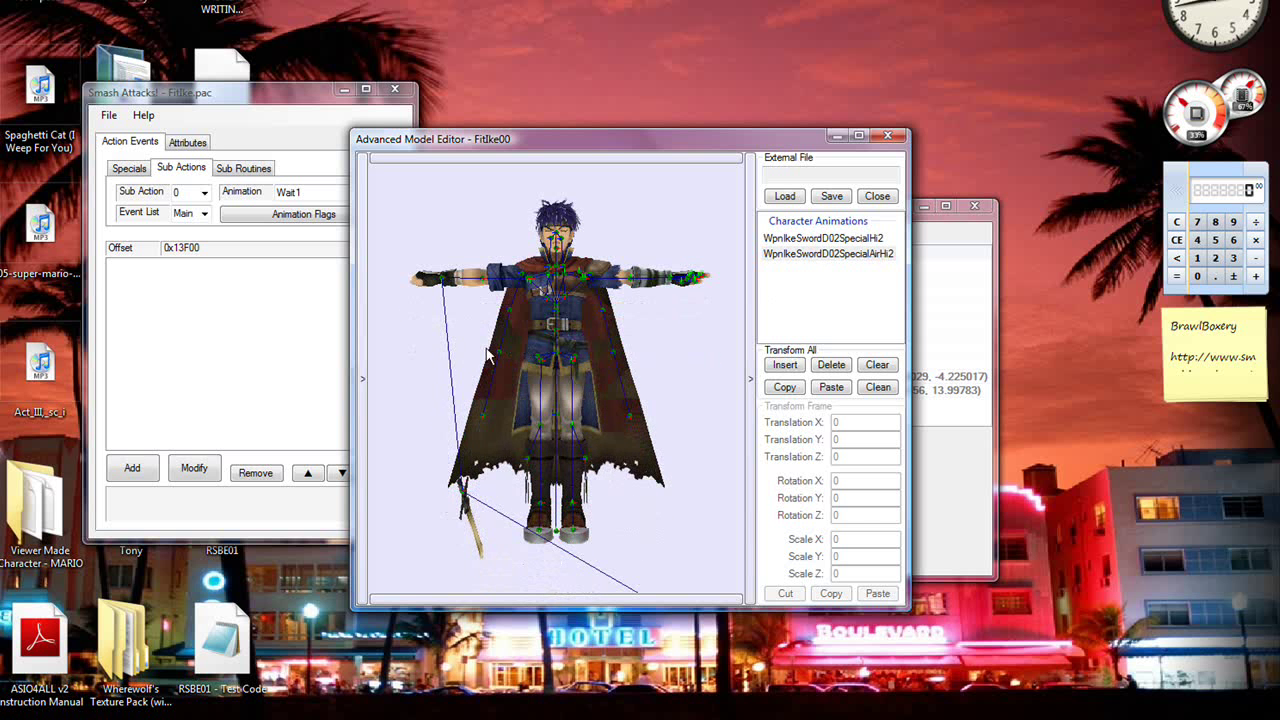
drag(487, 355, 582, 382)
Toggle the polygon, bone and texture lists, then drag the model viewer out of the way
click(363, 316)
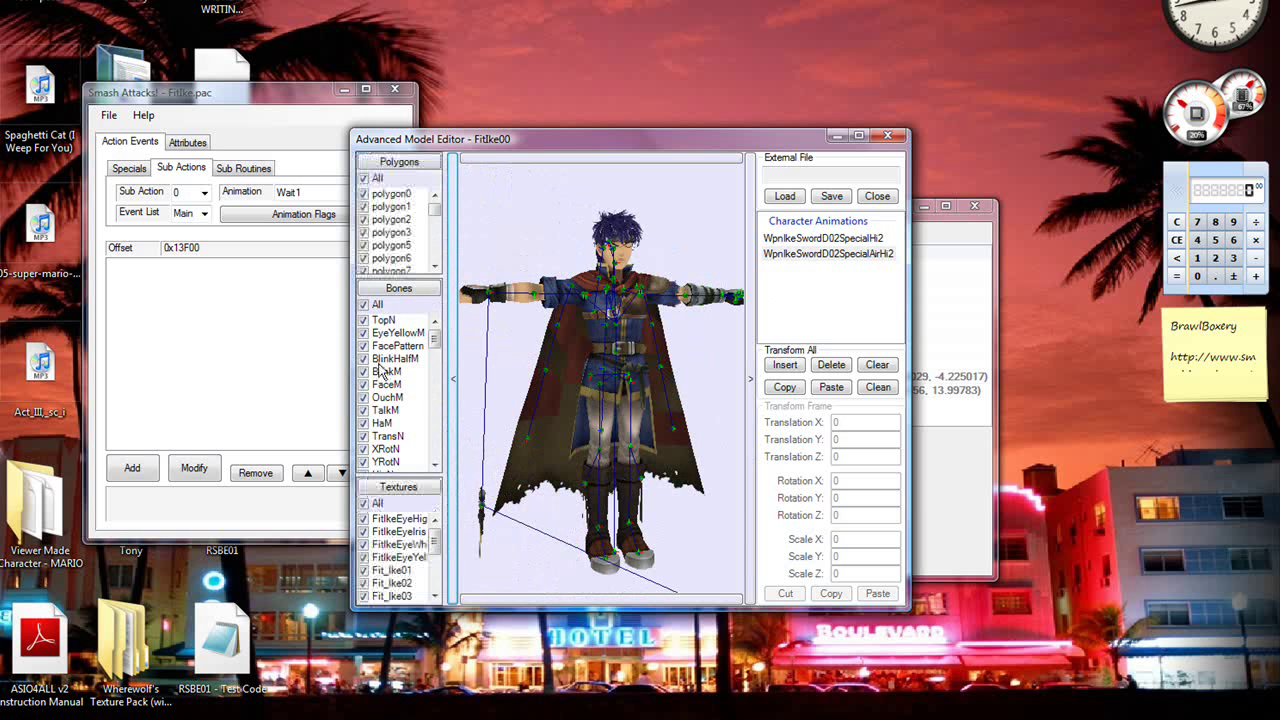
click(454, 305)
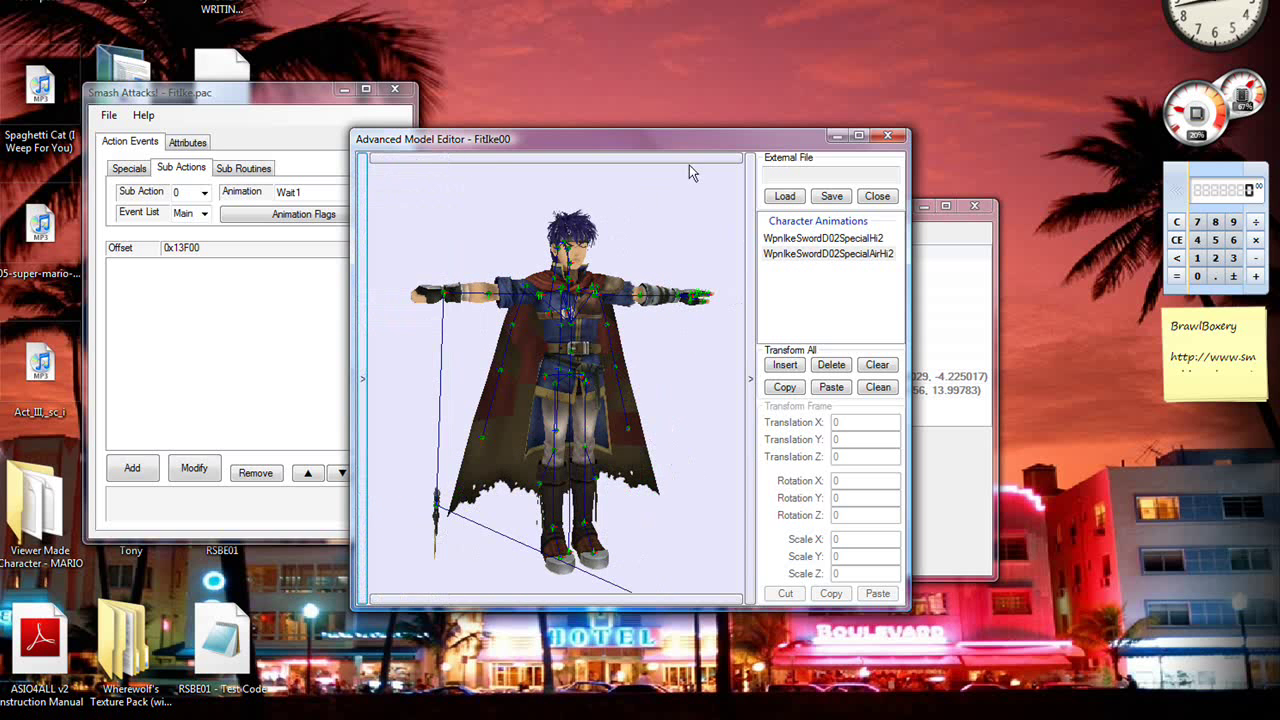
drag(682, 145, 857, 132)
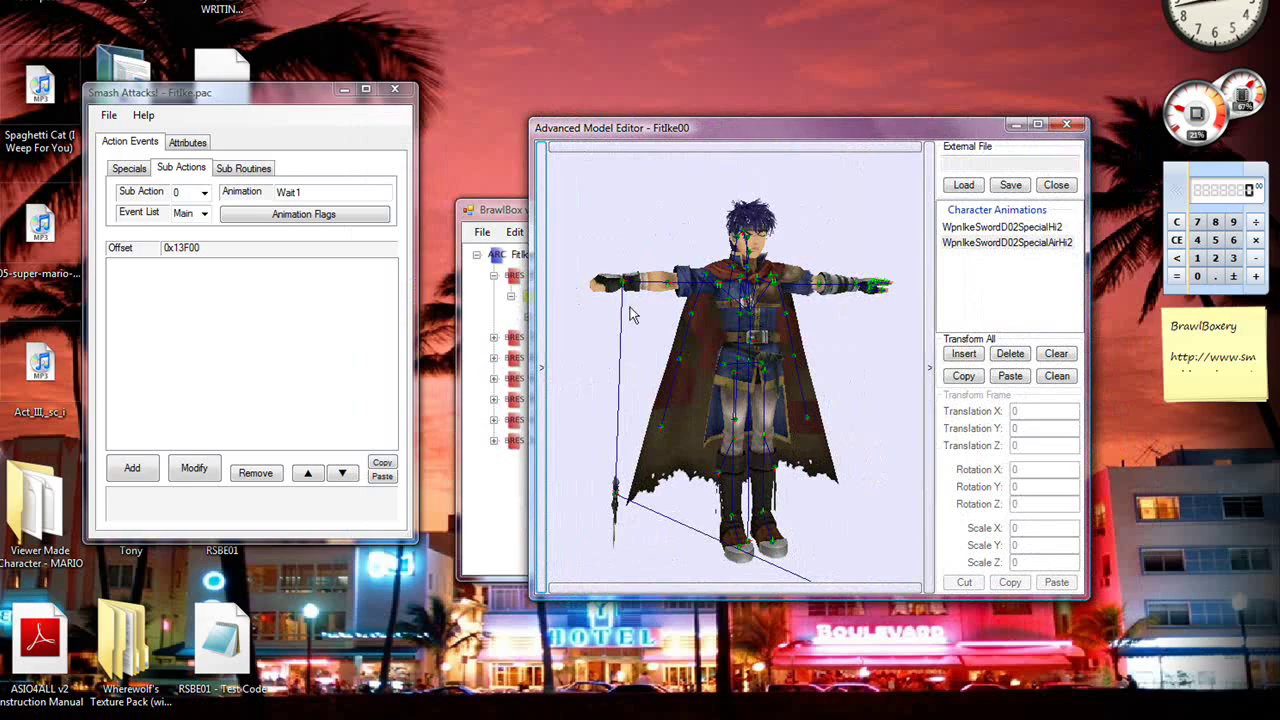
click(310, 95)
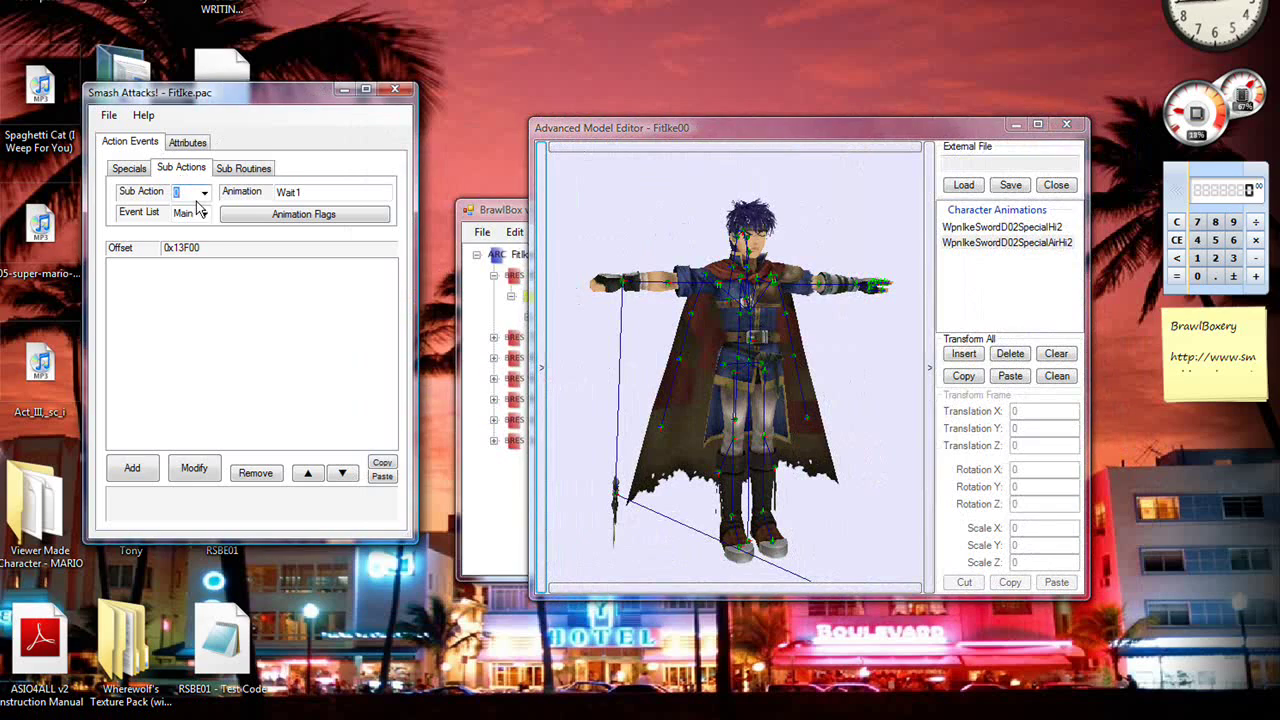
Scroll the Sub Action list to sub action 58, AttackS4S
scroll(232, 313, down, 20)
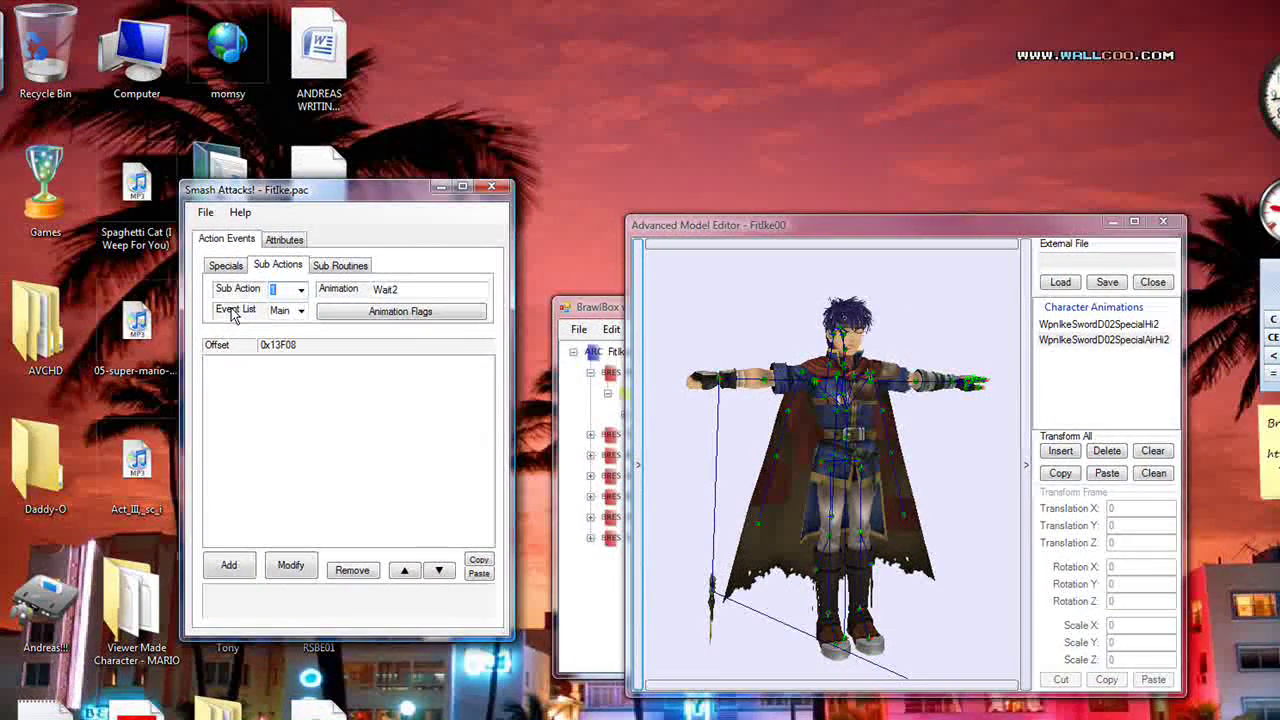
scroll(232, 313, down, 20)
scroll(232, 313, down, 9)
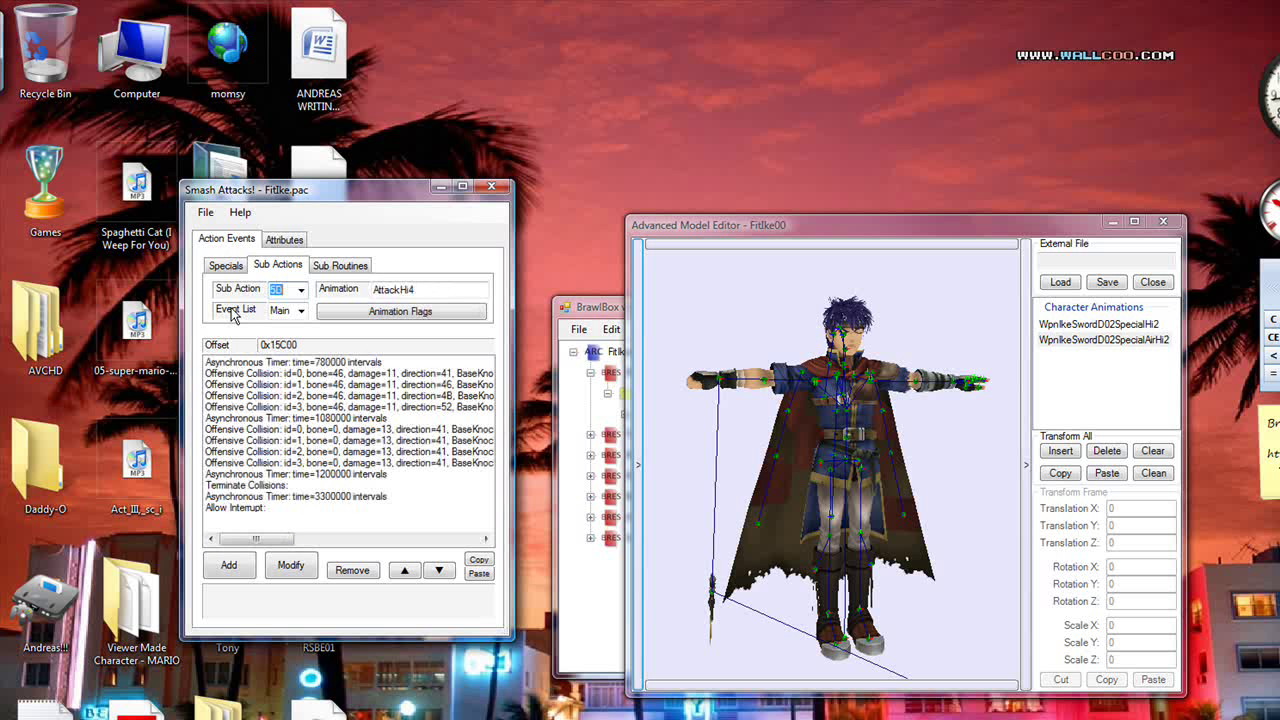
scroll(232, 313, up, 9)
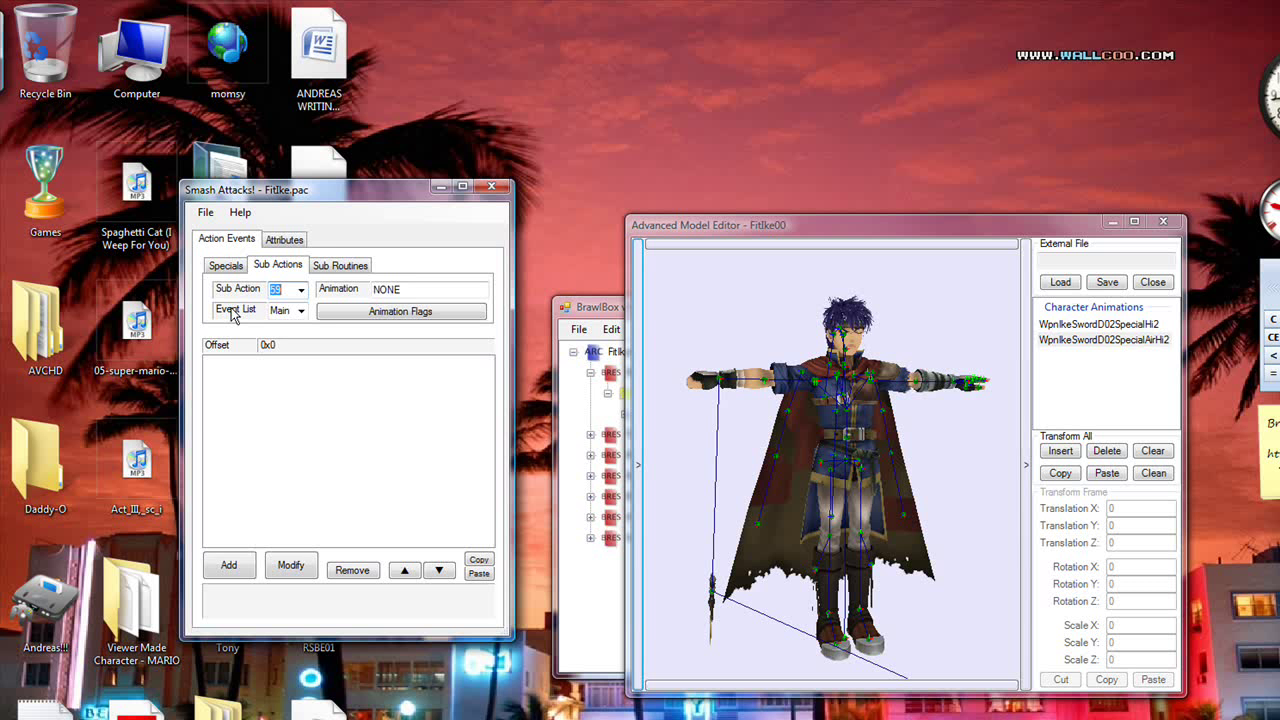
scroll(232, 313, down, 8)
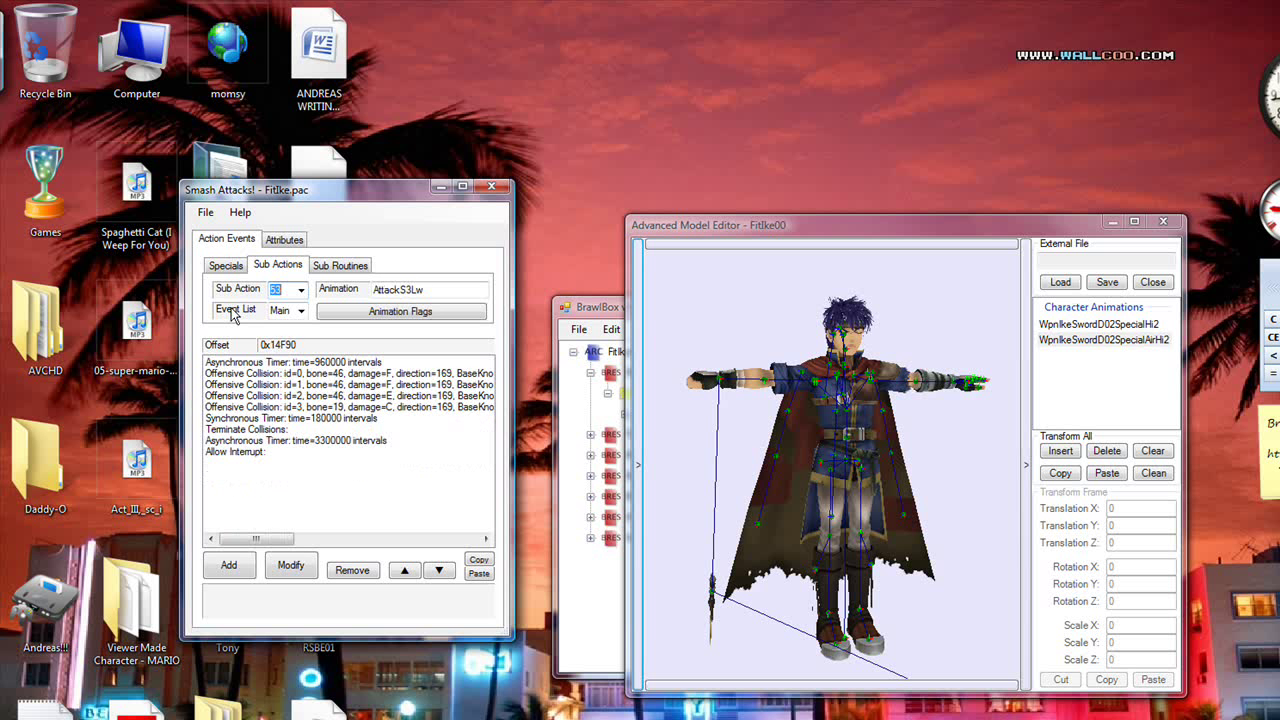
scroll(232, 313, down, 9)
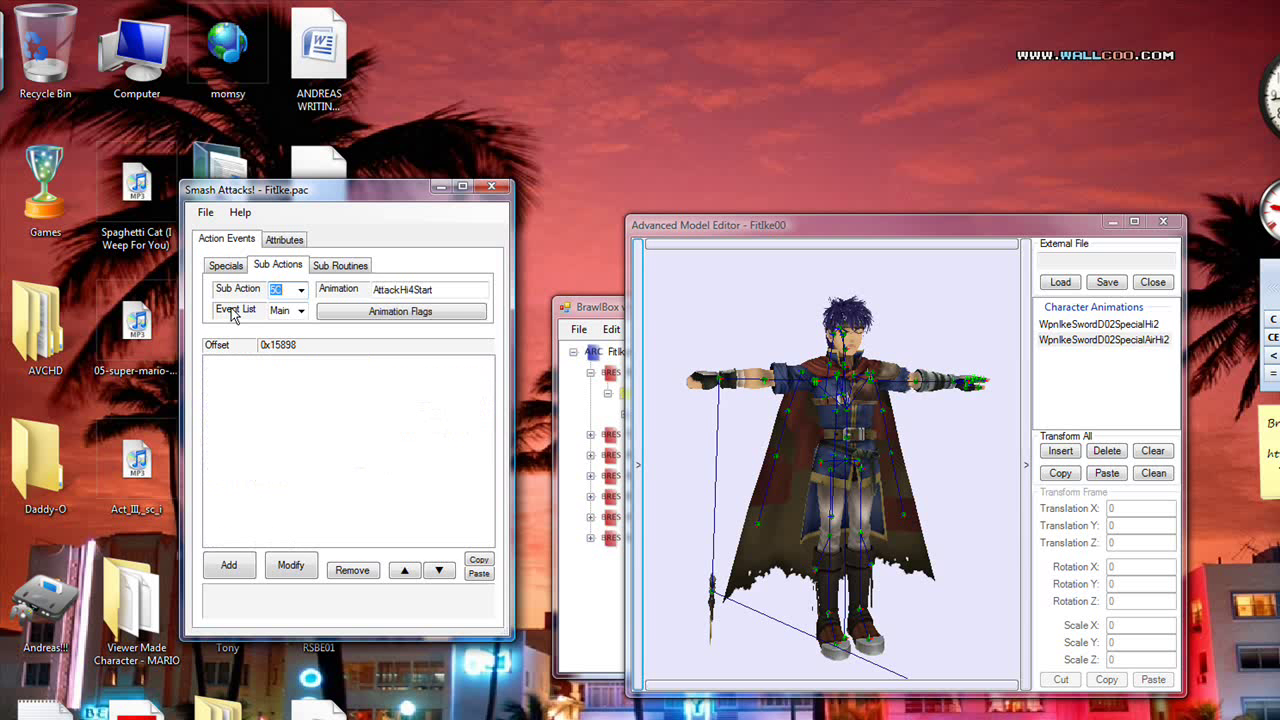
scroll(232, 313, down, 3)
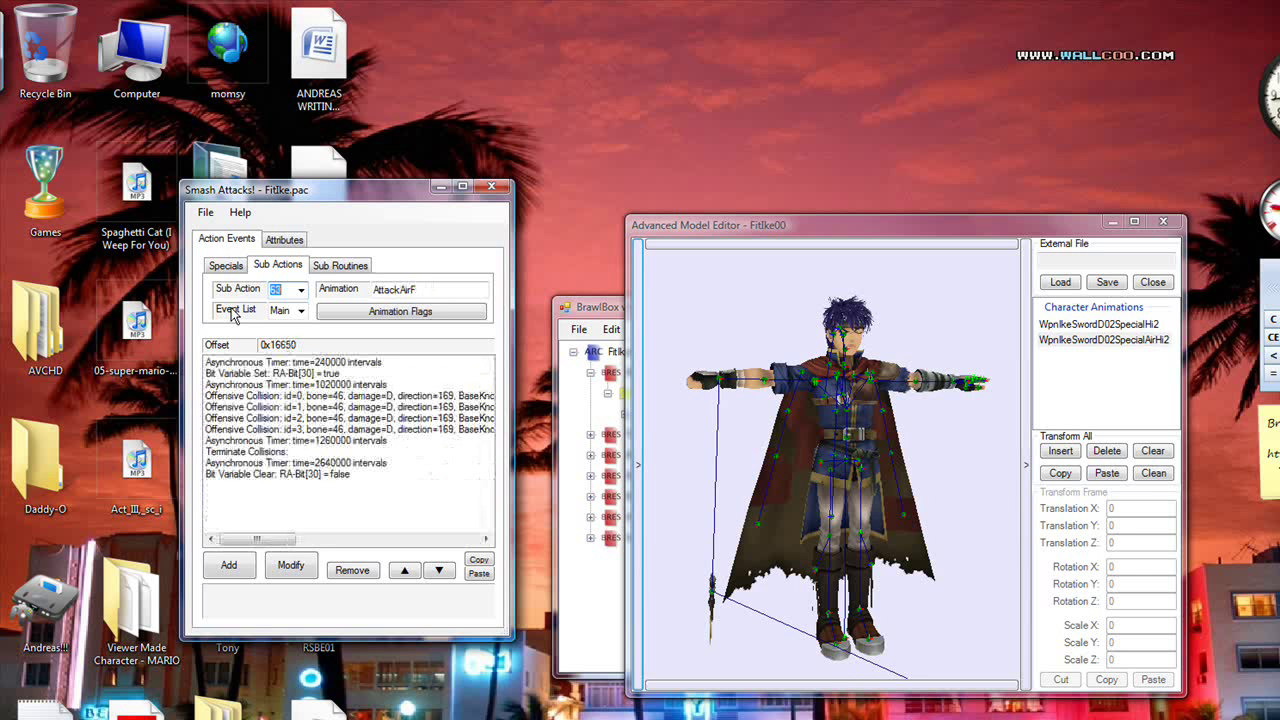
scroll(233, 314, down, 6)
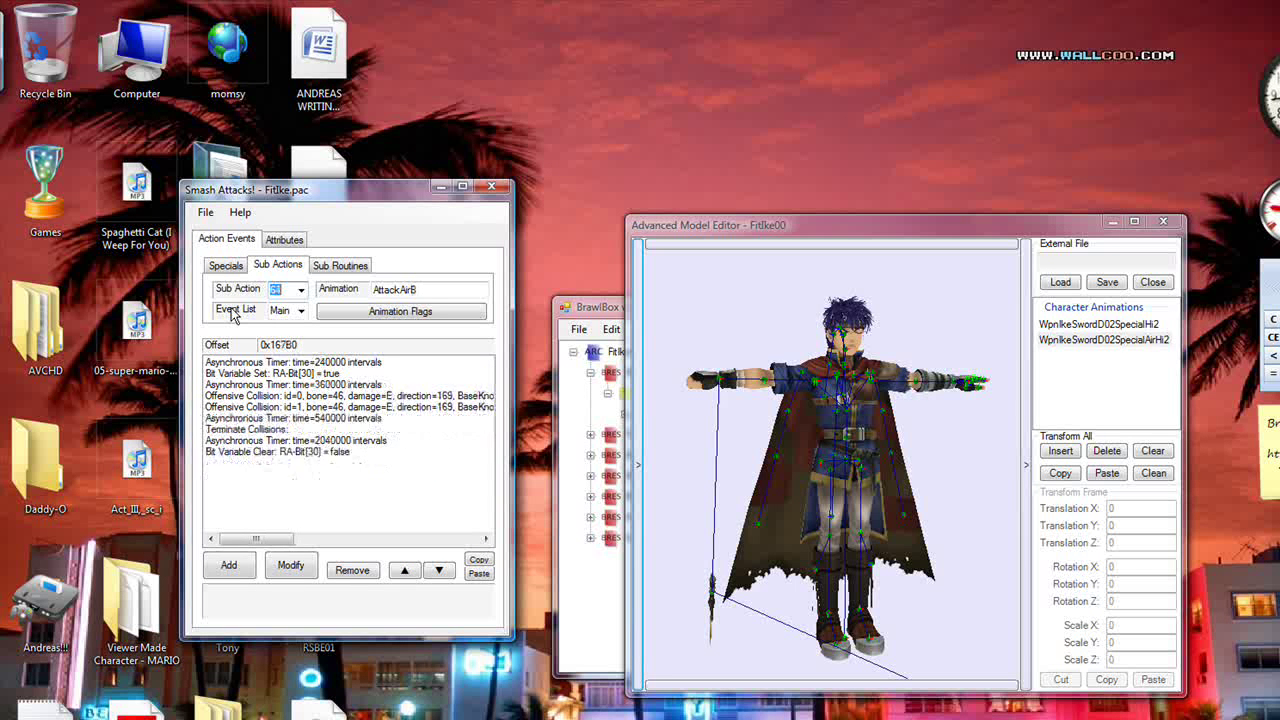
scroll(233, 314, down, 1)
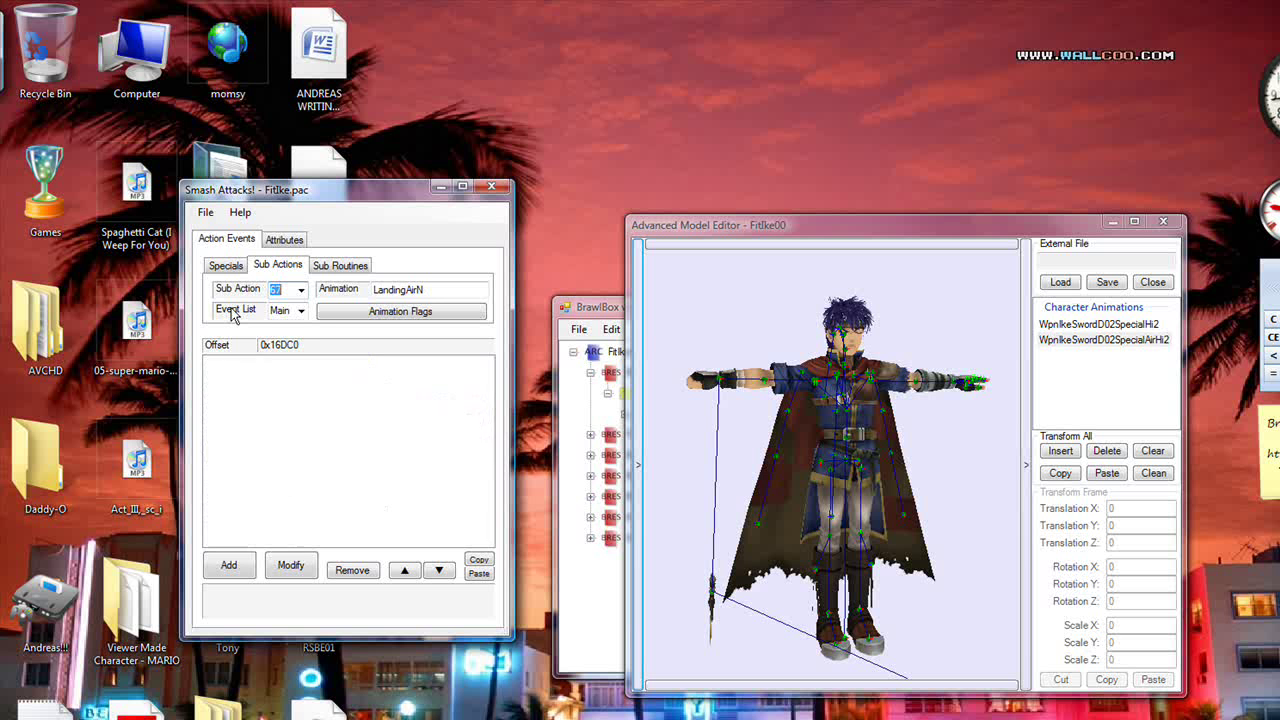
scroll(232, 313, up, 11)
scroll(233, 313, up, 5)
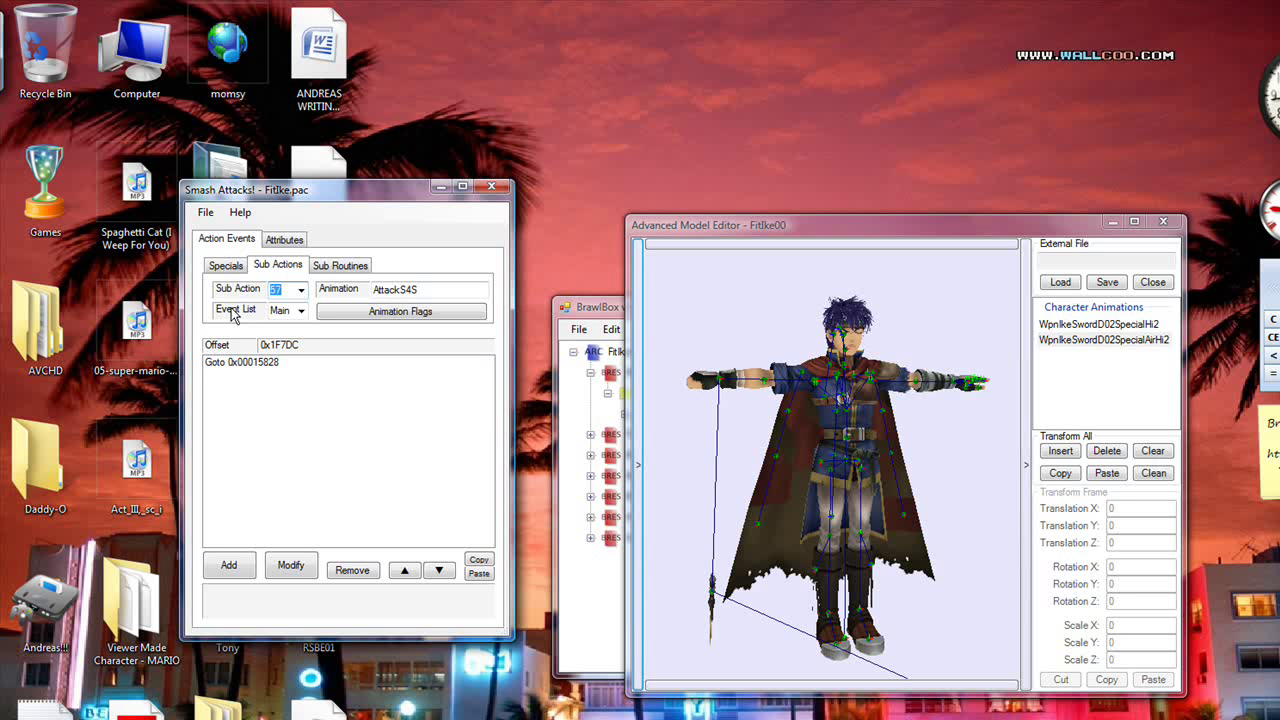
scroll(233, 314, up, 1)
scroll(233, 313, down, 2)
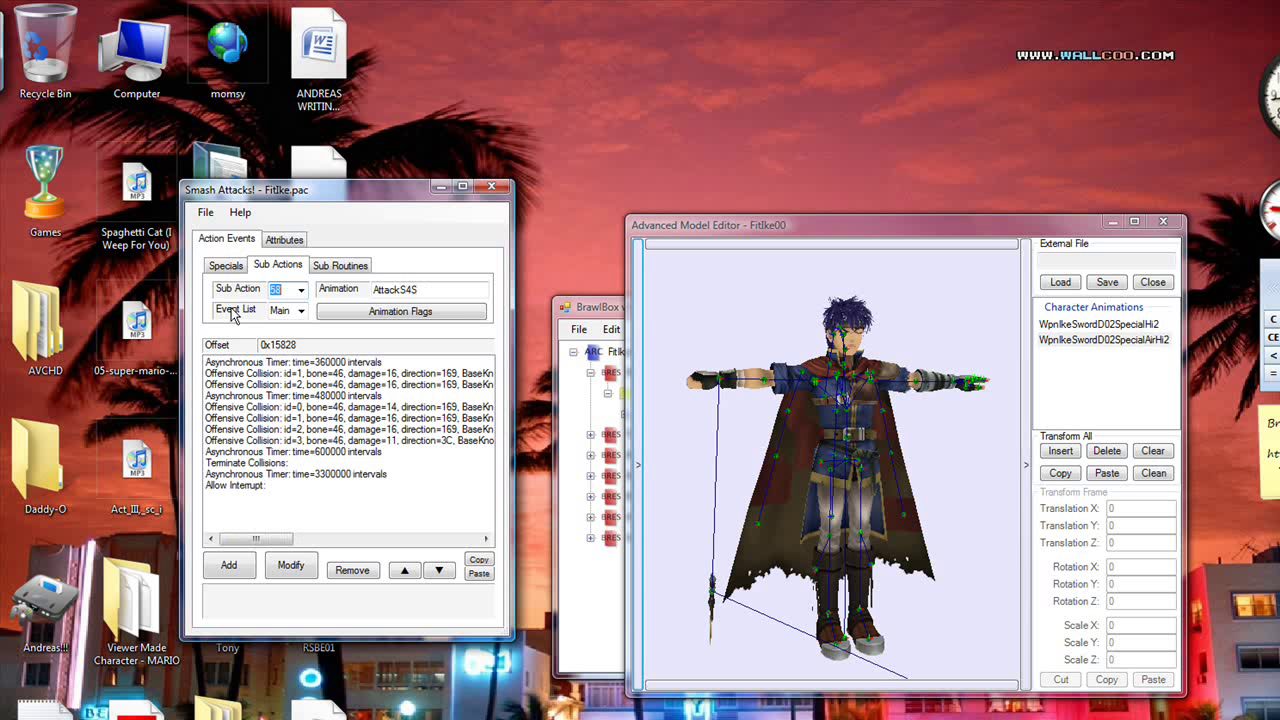
scroll(233, 313, up, 1)
scroll(233, 313, down, 1)
Inspect the id=1, id=2 and id=3 offensive collisions and open the first id=1 for editing
click(386, 376)
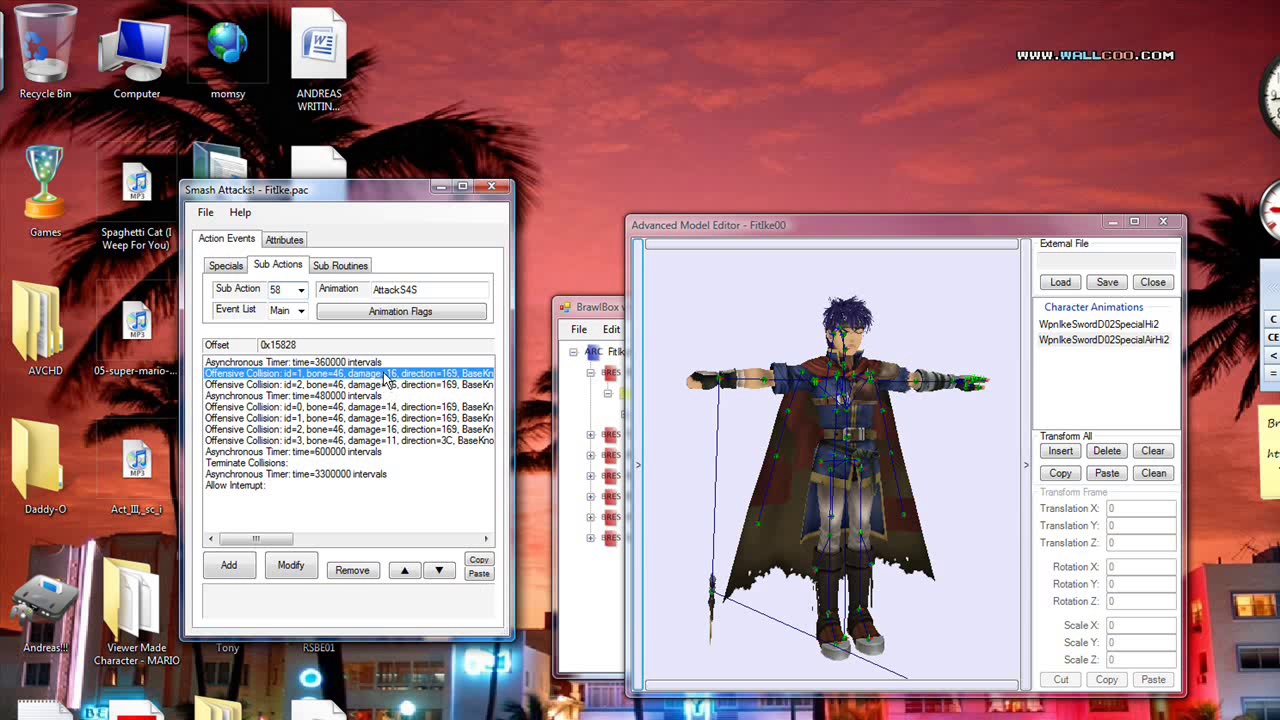
click(308, 385)
click(311, 418)
click(311, 440)
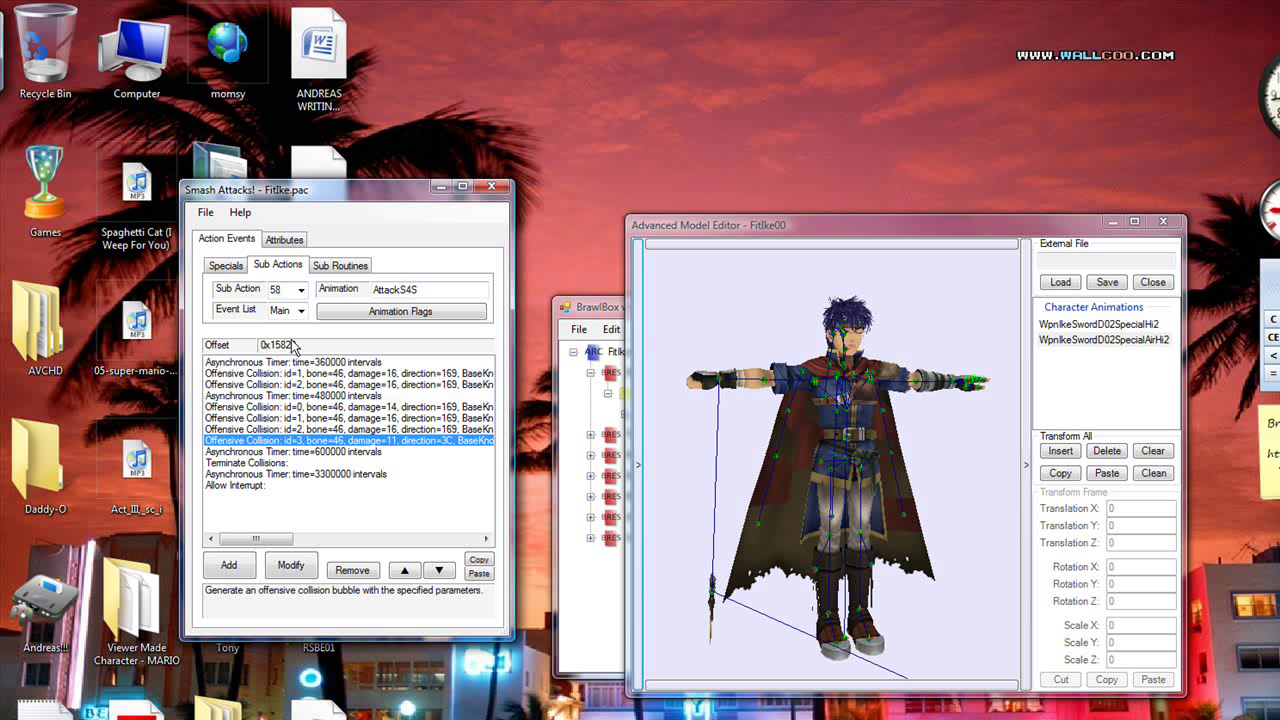
click(299, 375)
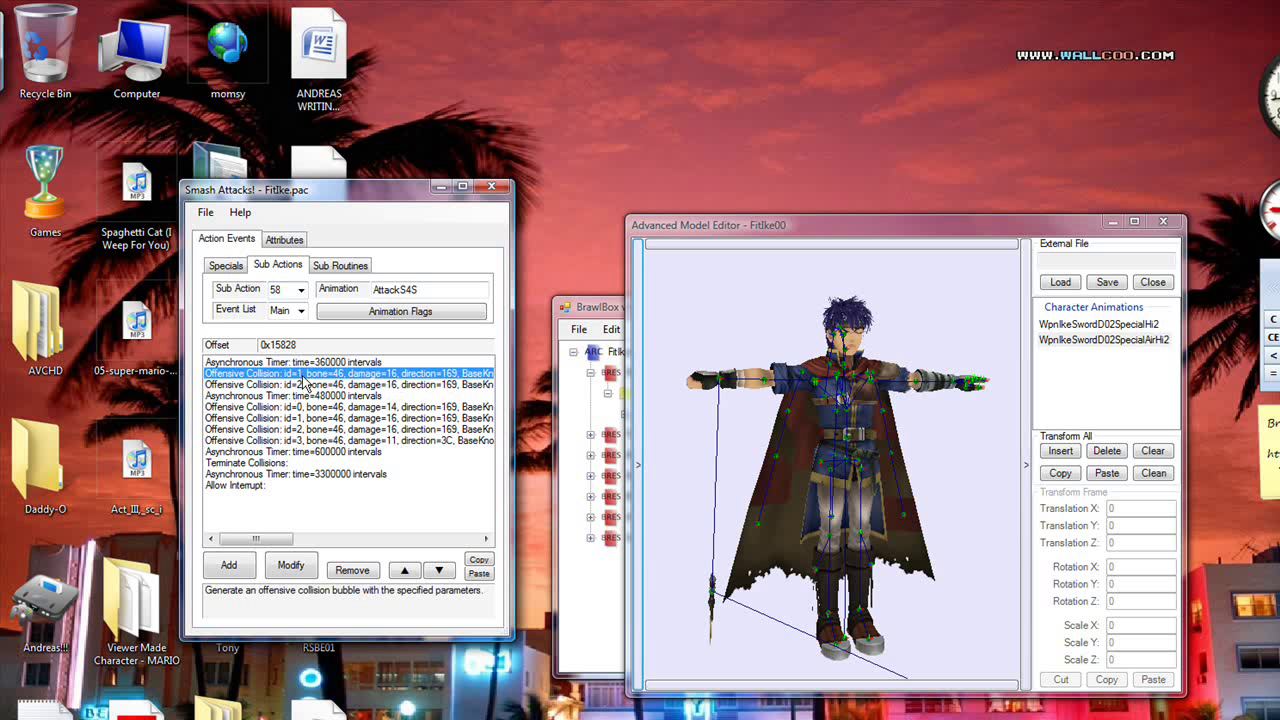
double_click(306, 383)
drag(226, 18, 293, 228)
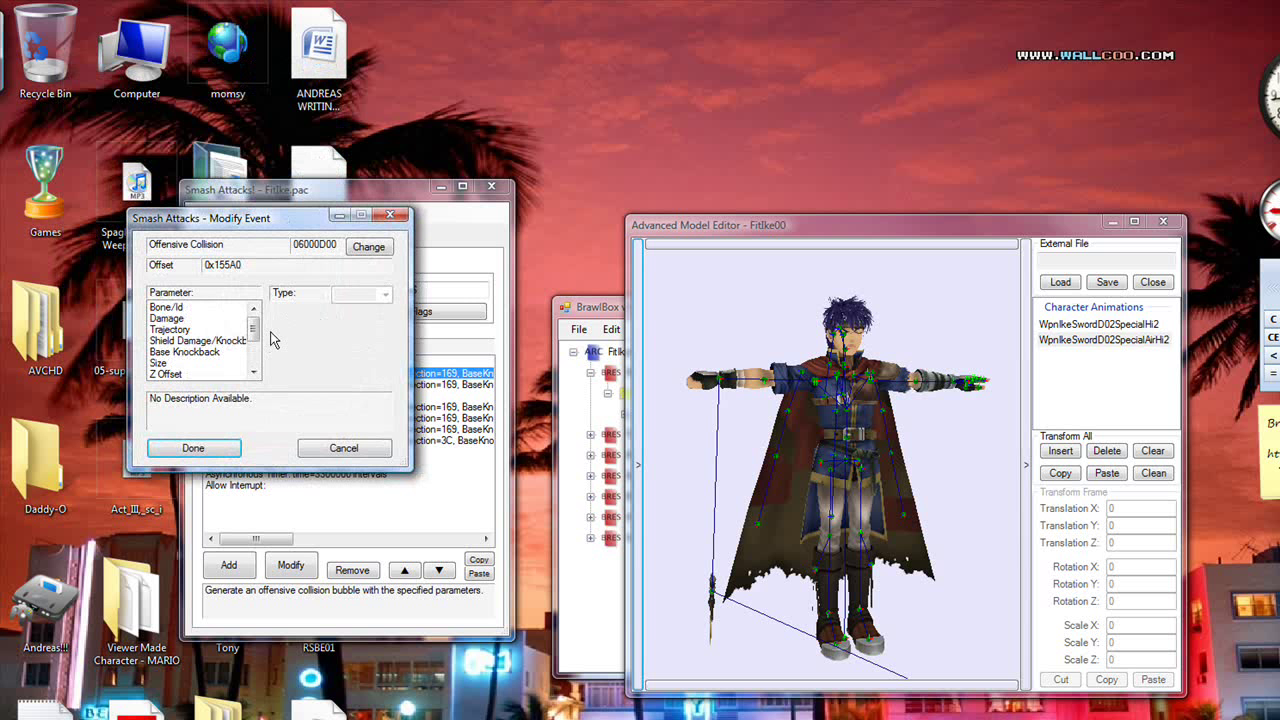
drag(193, 317, 188, 356)
drag(252, 326, 249, 340)
click(228, 328)
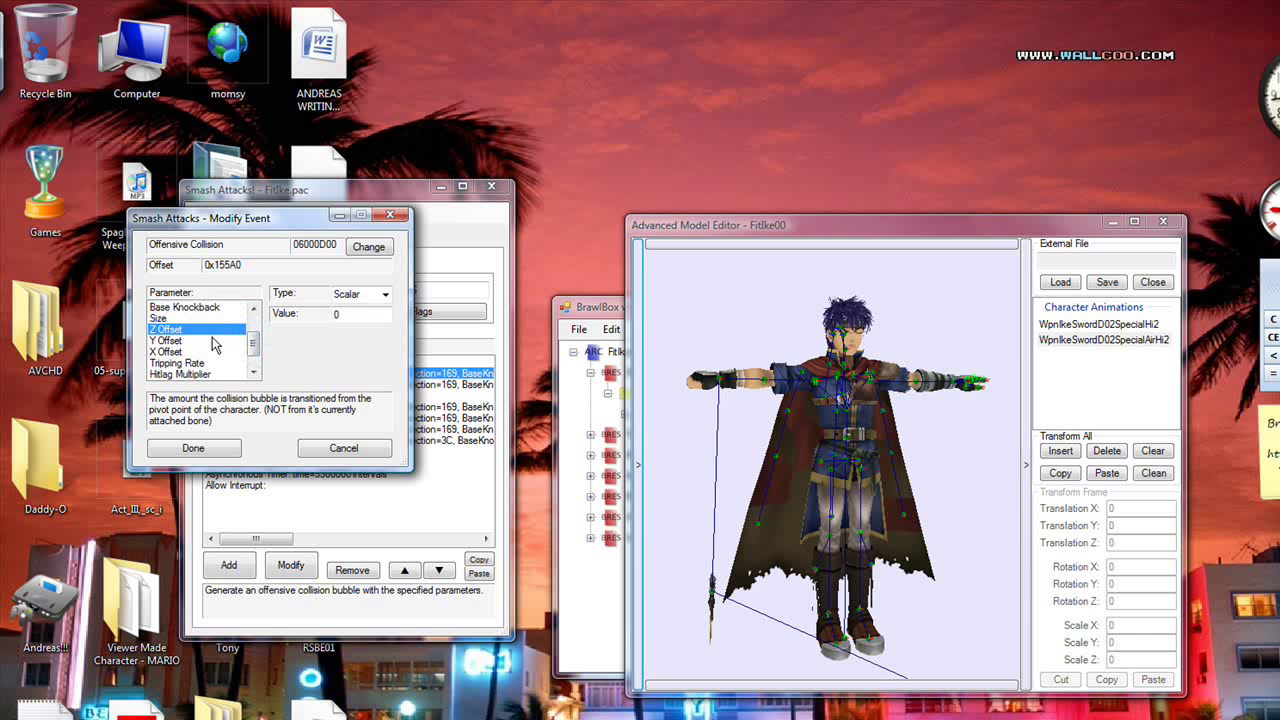
click(212, 340)
click(205, 351)
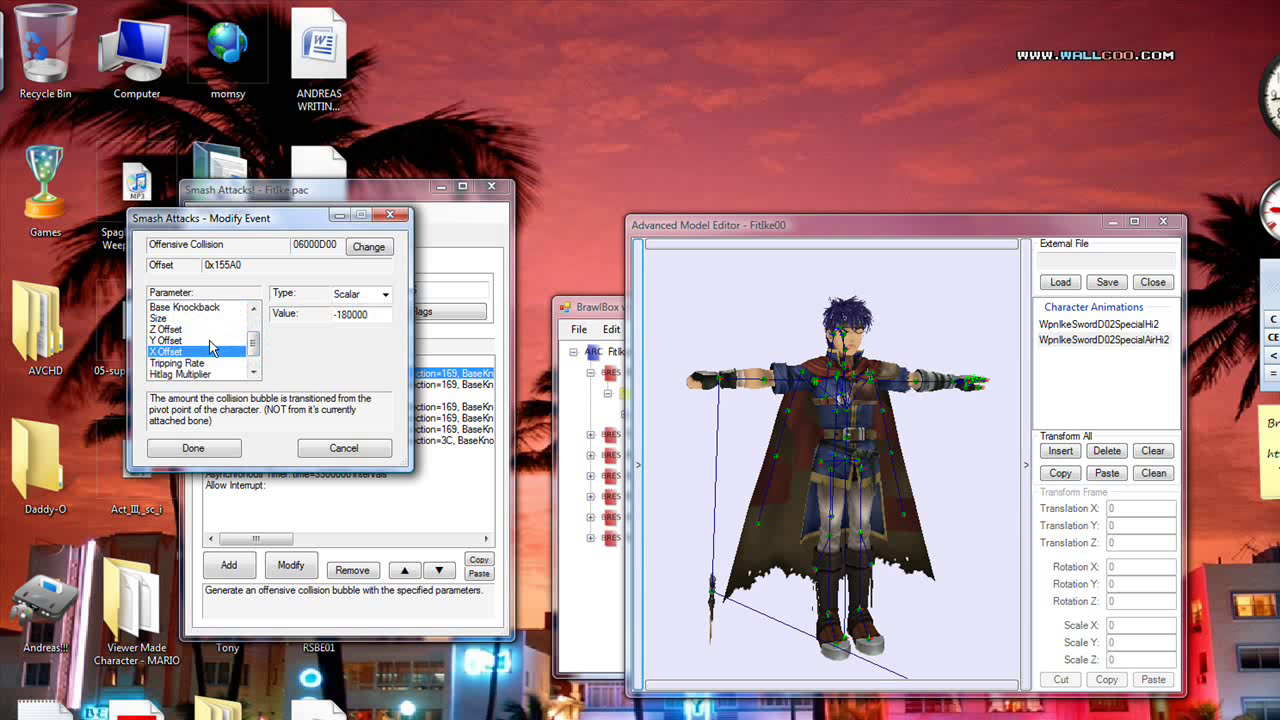
click(232, 340)
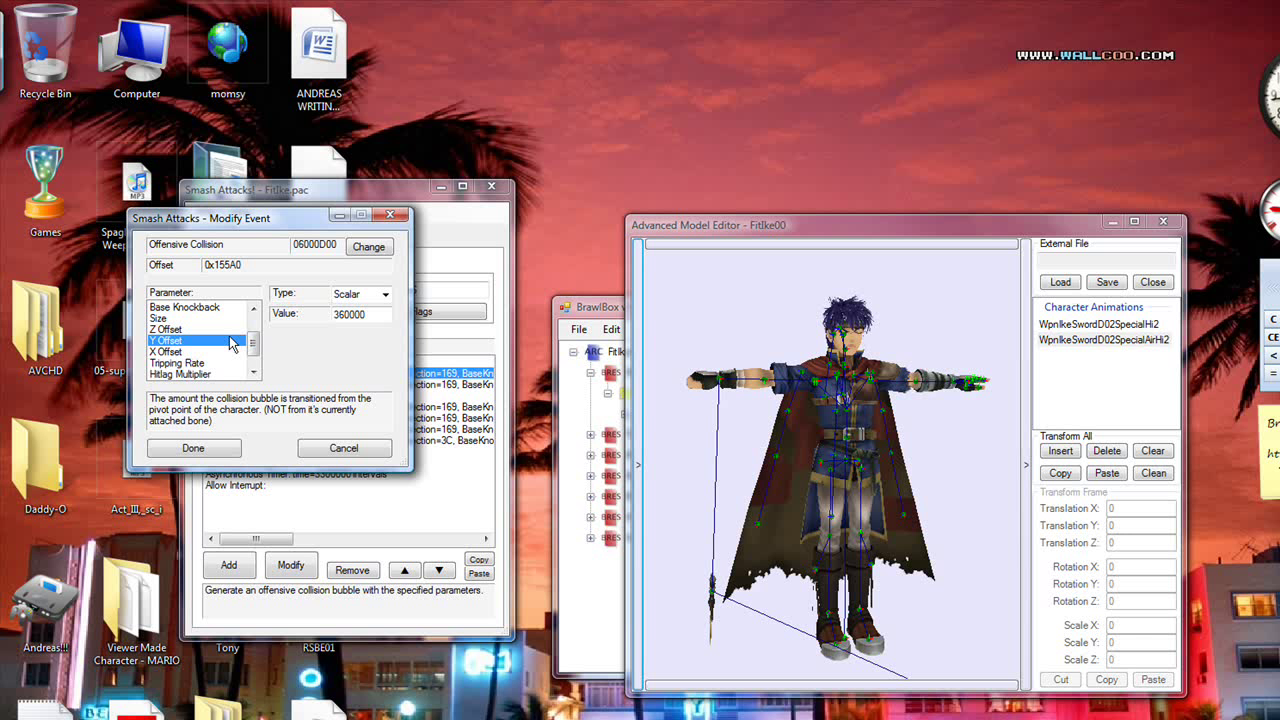
click(230, 329)
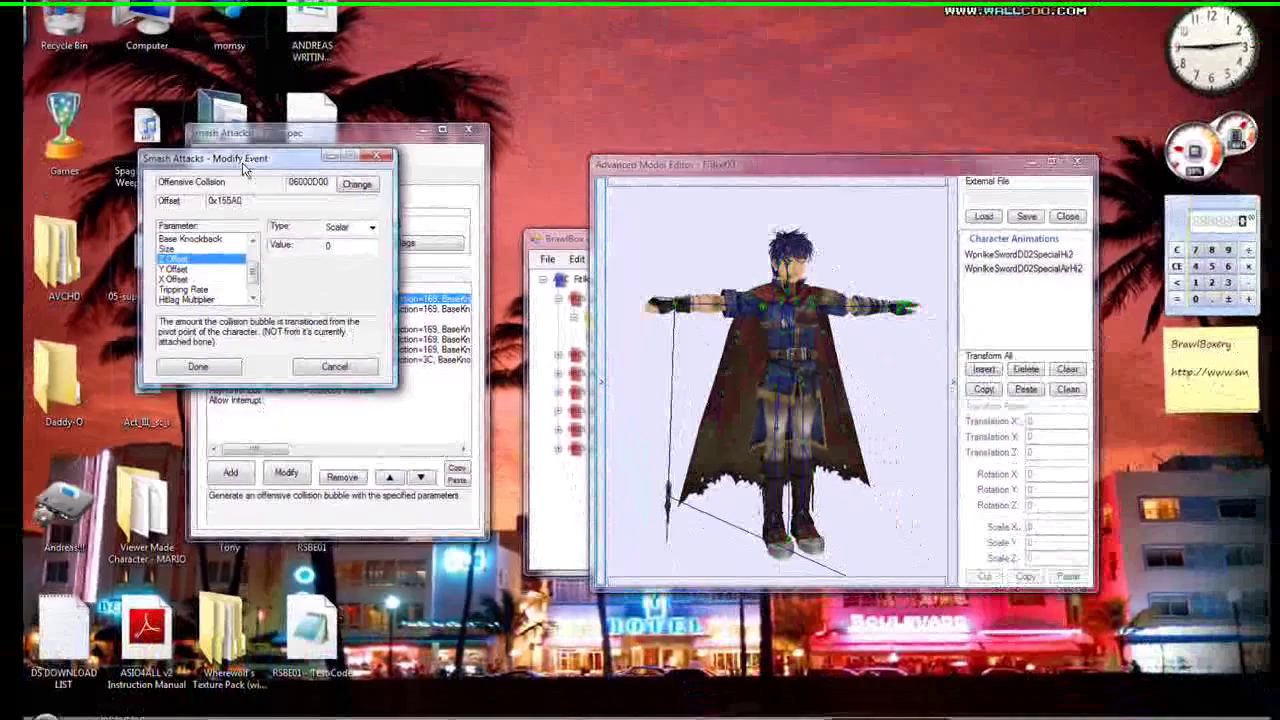
drag(240, 217, 300, 228)
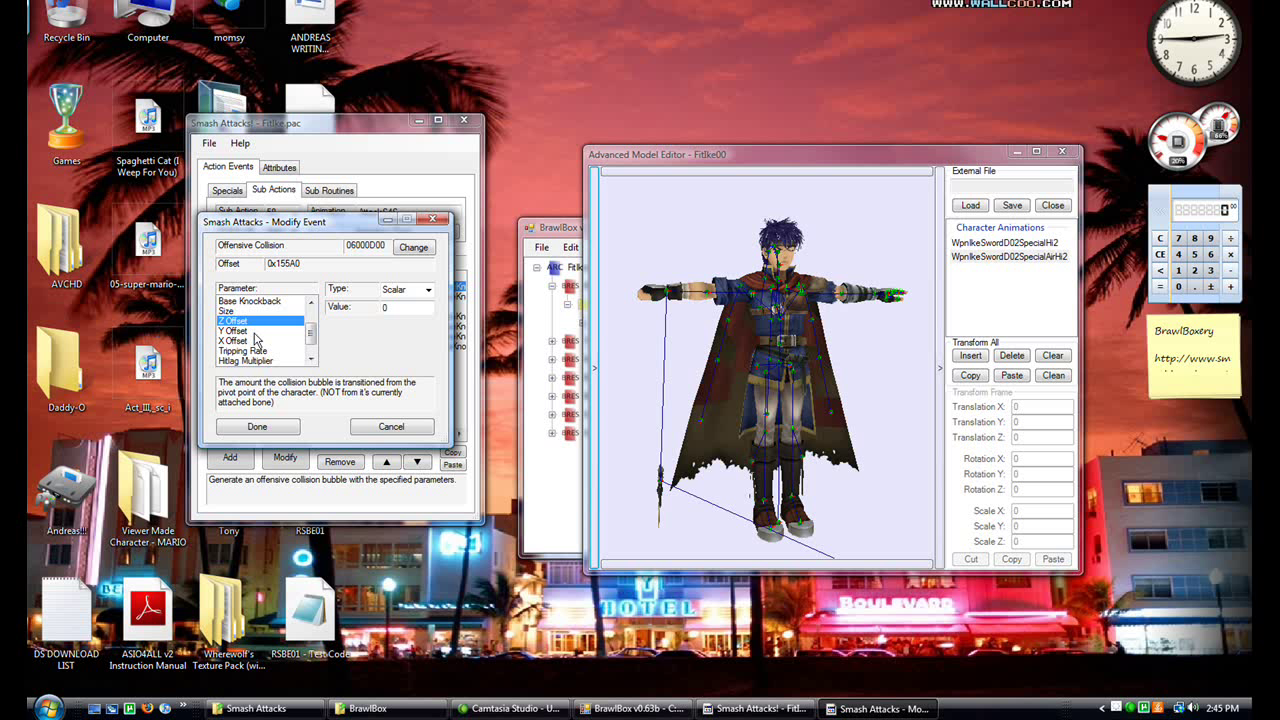
Review the first collision's current Y Offset and X Offset values
click(254, 331)
click(243, 341)
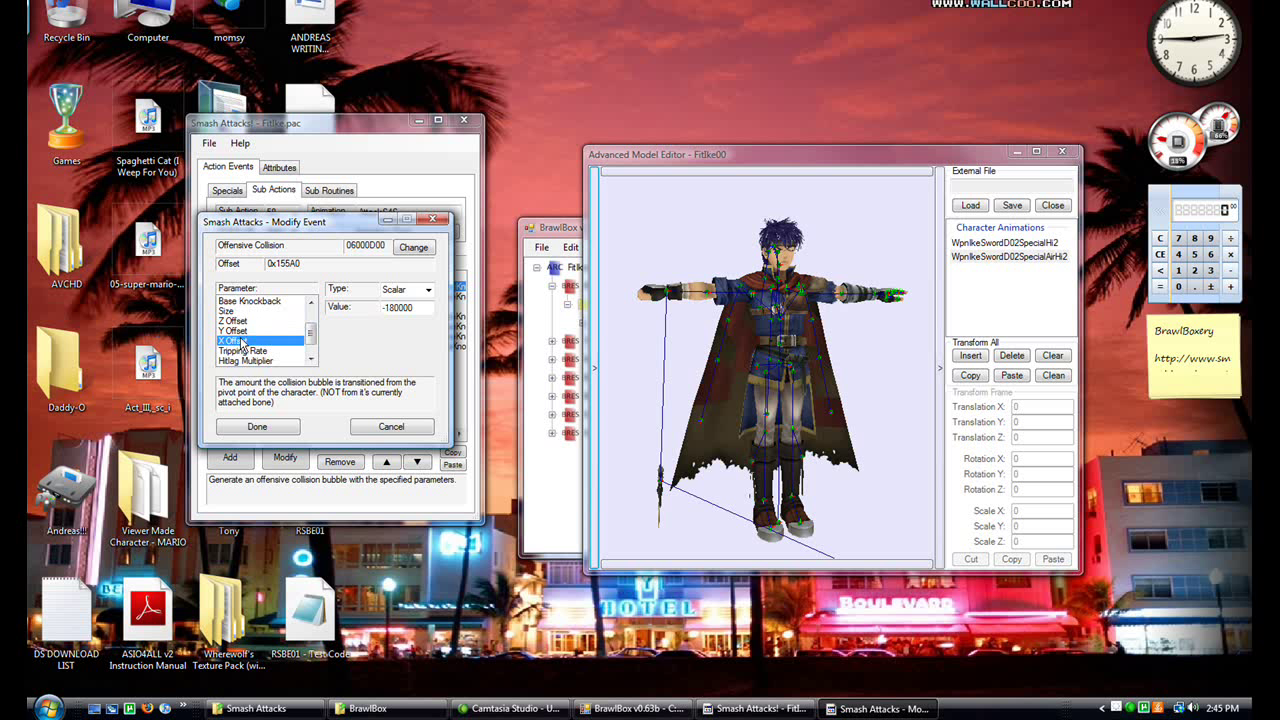
key(Up)
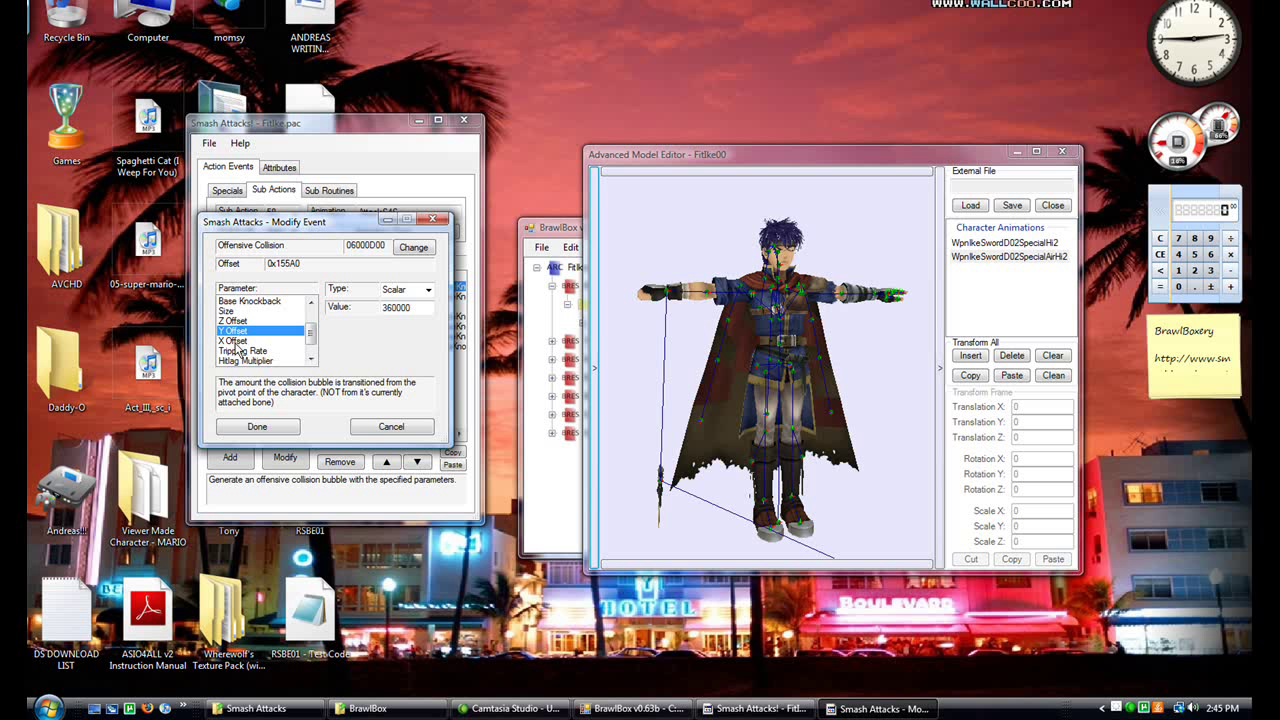
click(240, 341)
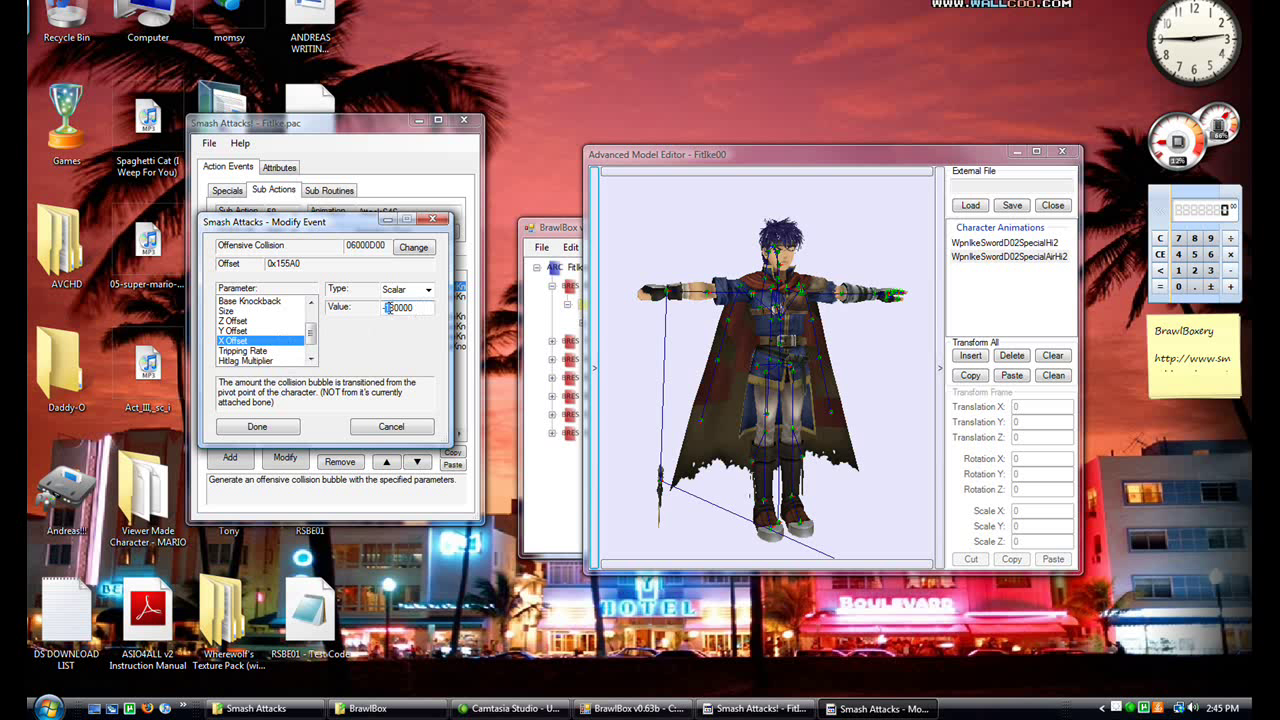
drag(386, 307, 394, 307)
Enter Y Offset 900 and X Offset -900000, confirm, and open the id=2 collision
click(283, 331)
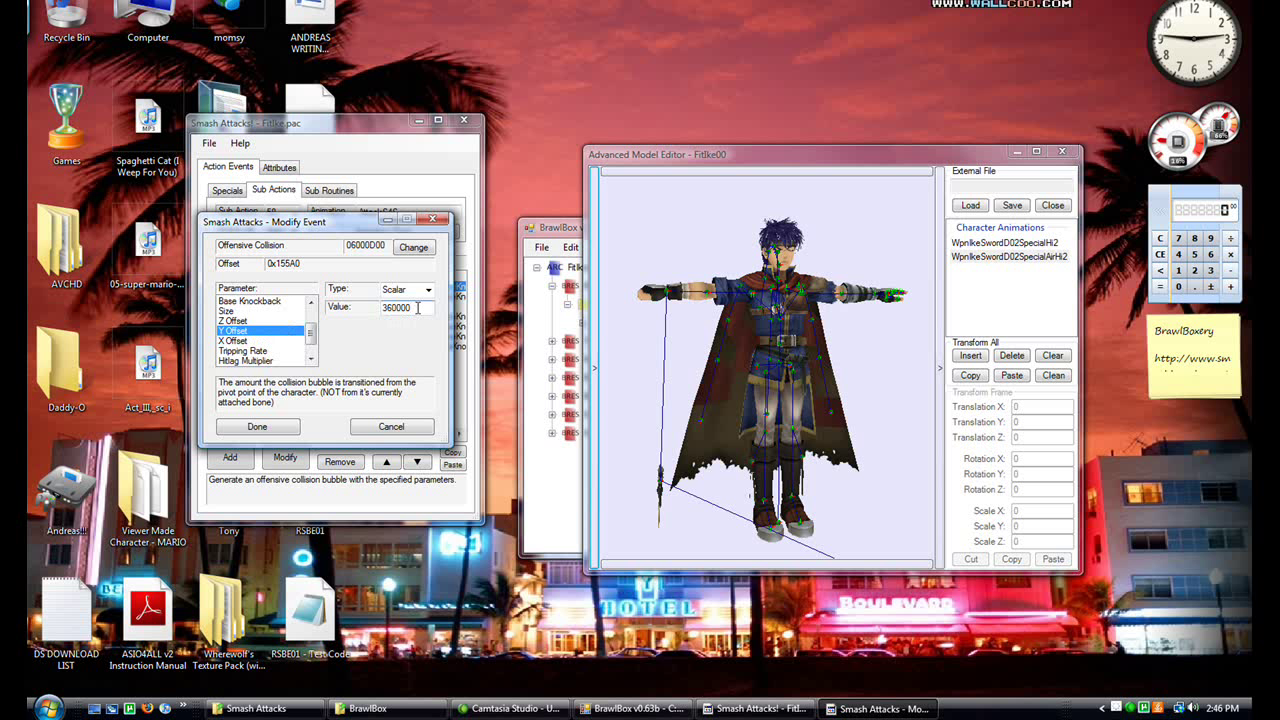
drag(410, 307, 365, 312)
text(900)
click(268, 341)
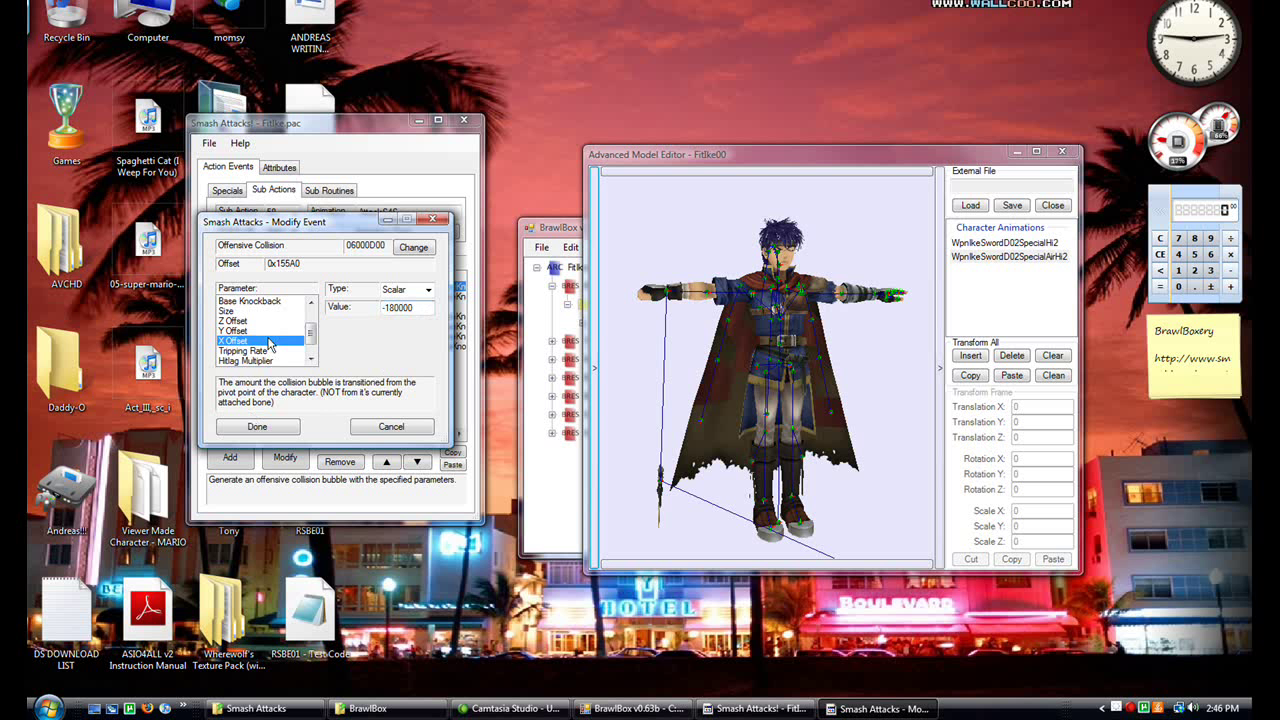
drag(430, 308, 384, 318)
text(-900000)
click(286, 428)
double_click(313, 297)
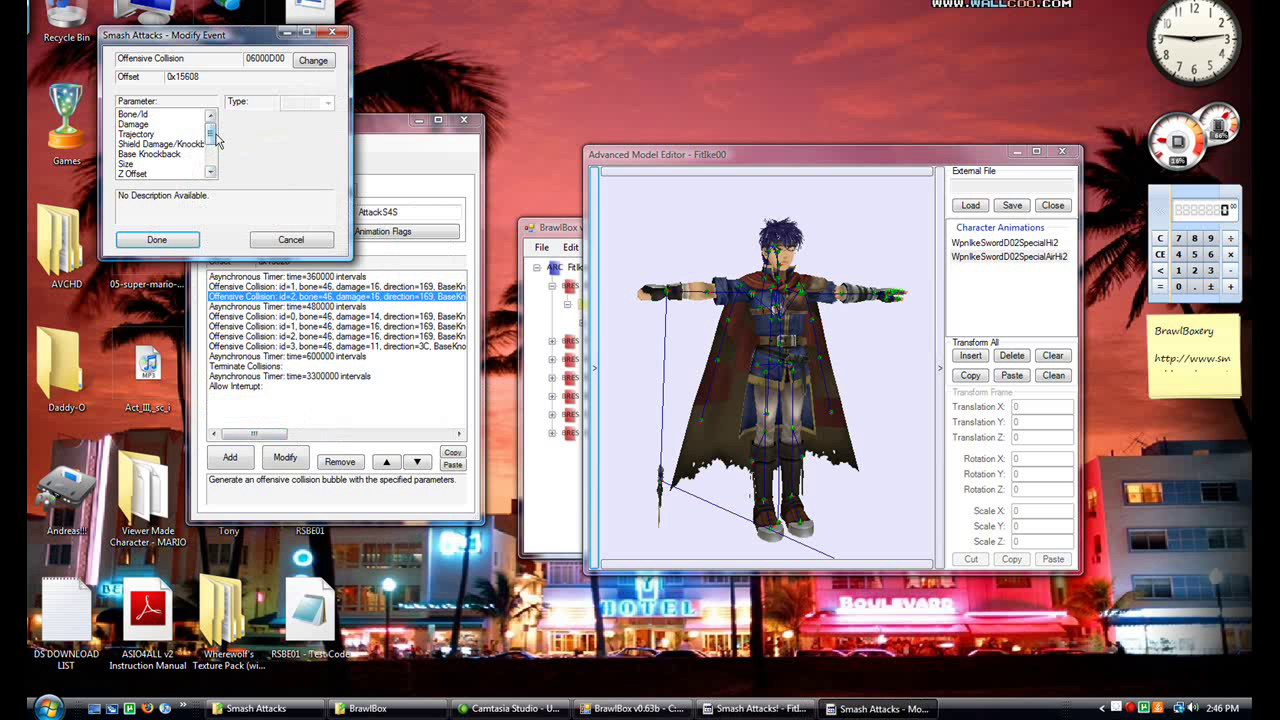
Set the id=2 collision's Z Offset to 900000 and X Offset to -900000, then confirm
drag(211, 138, 211, 152)
click(180, 124)
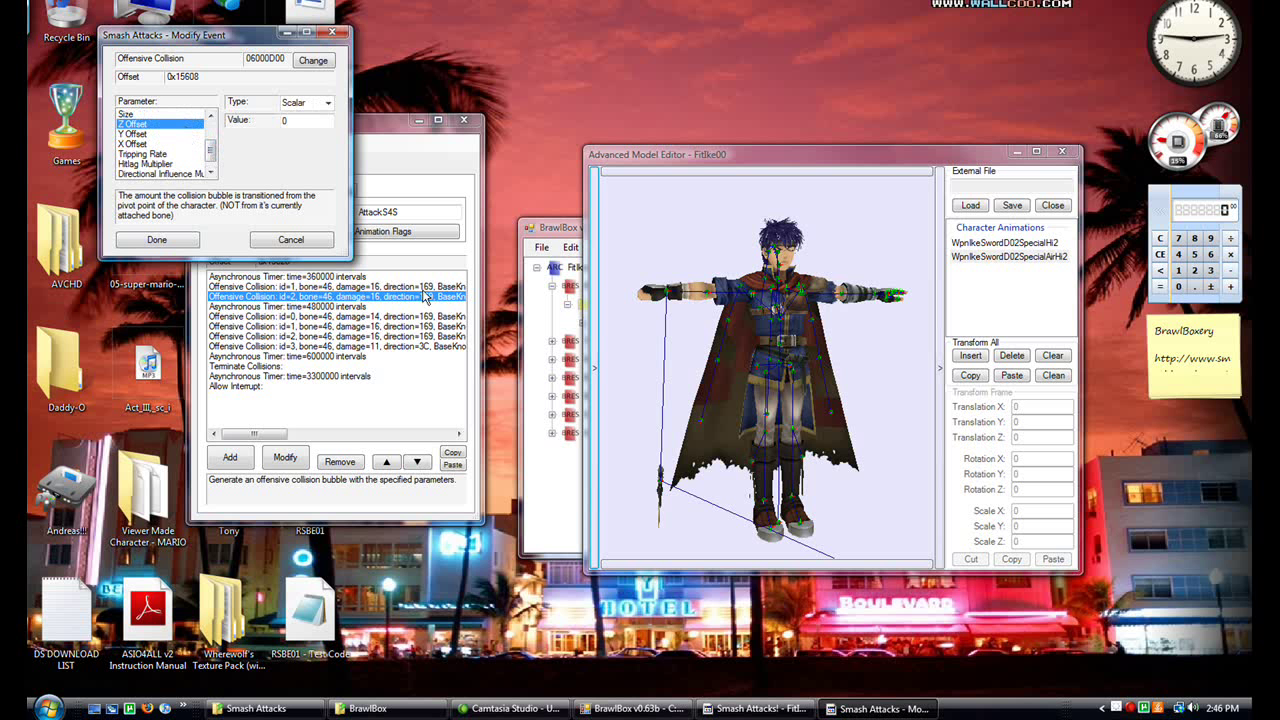
click(1135, 708)
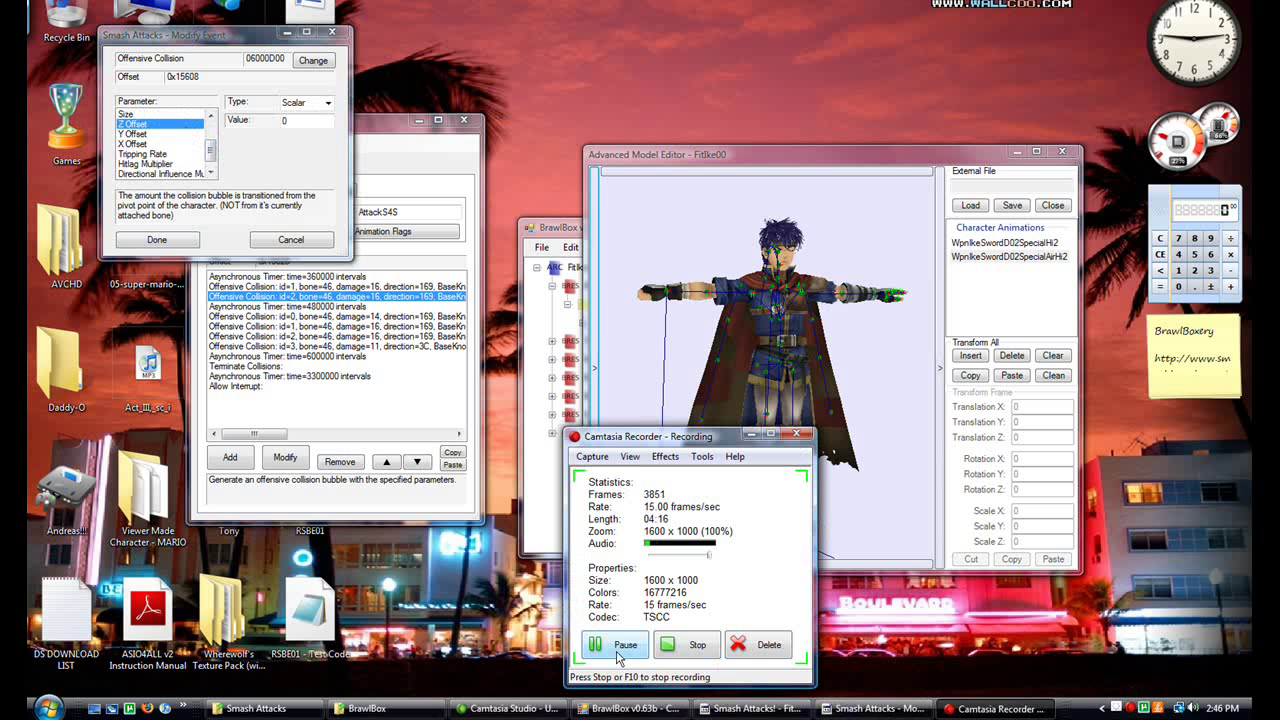
click(620, 645)
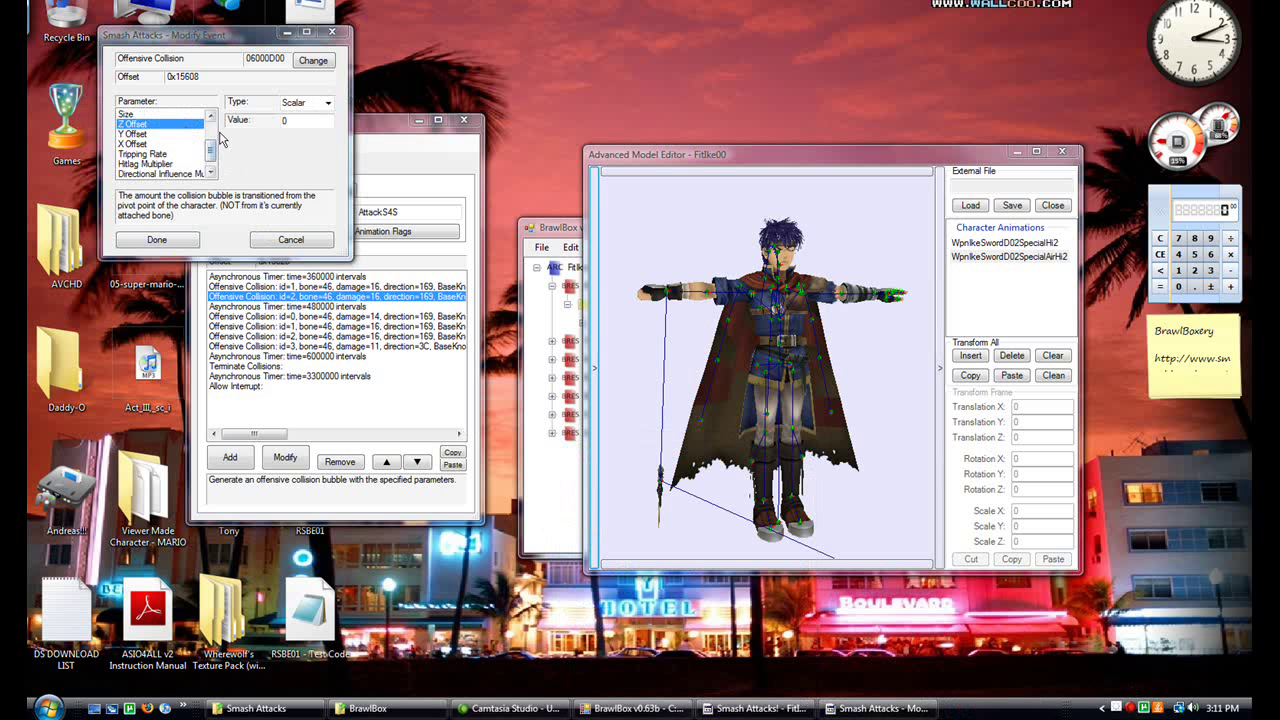
click(275, 133)
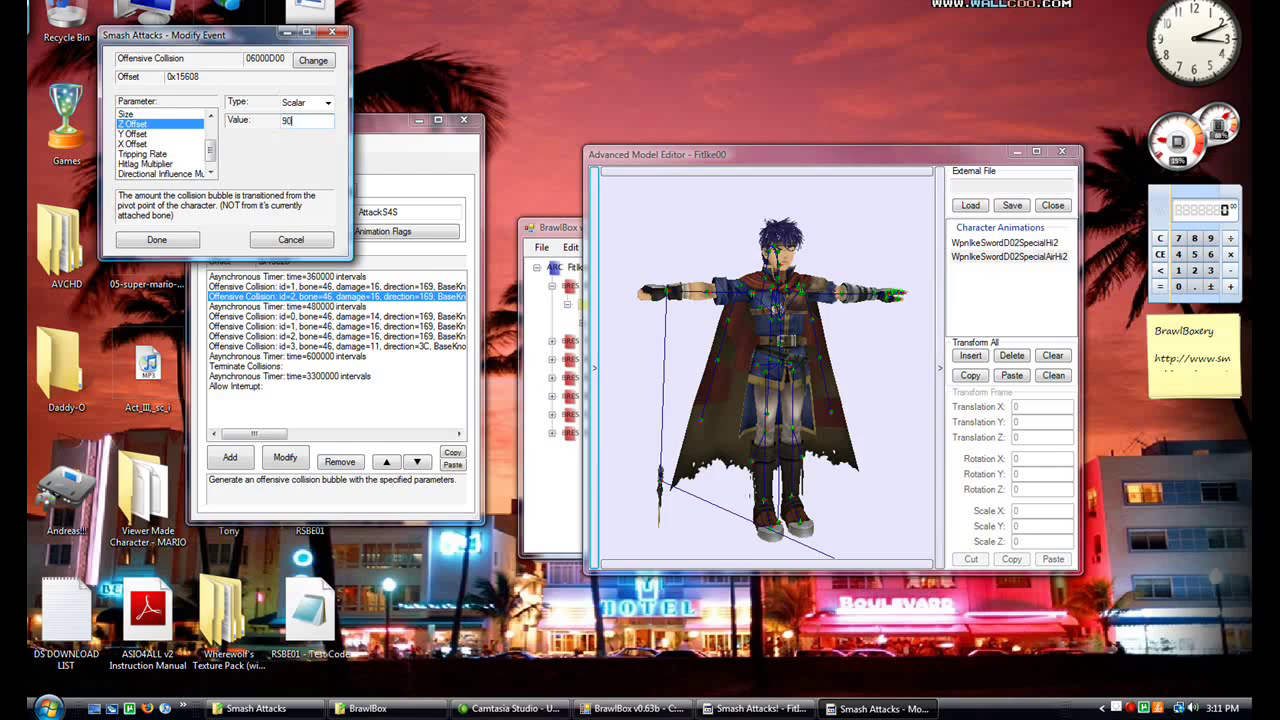
text(90000)
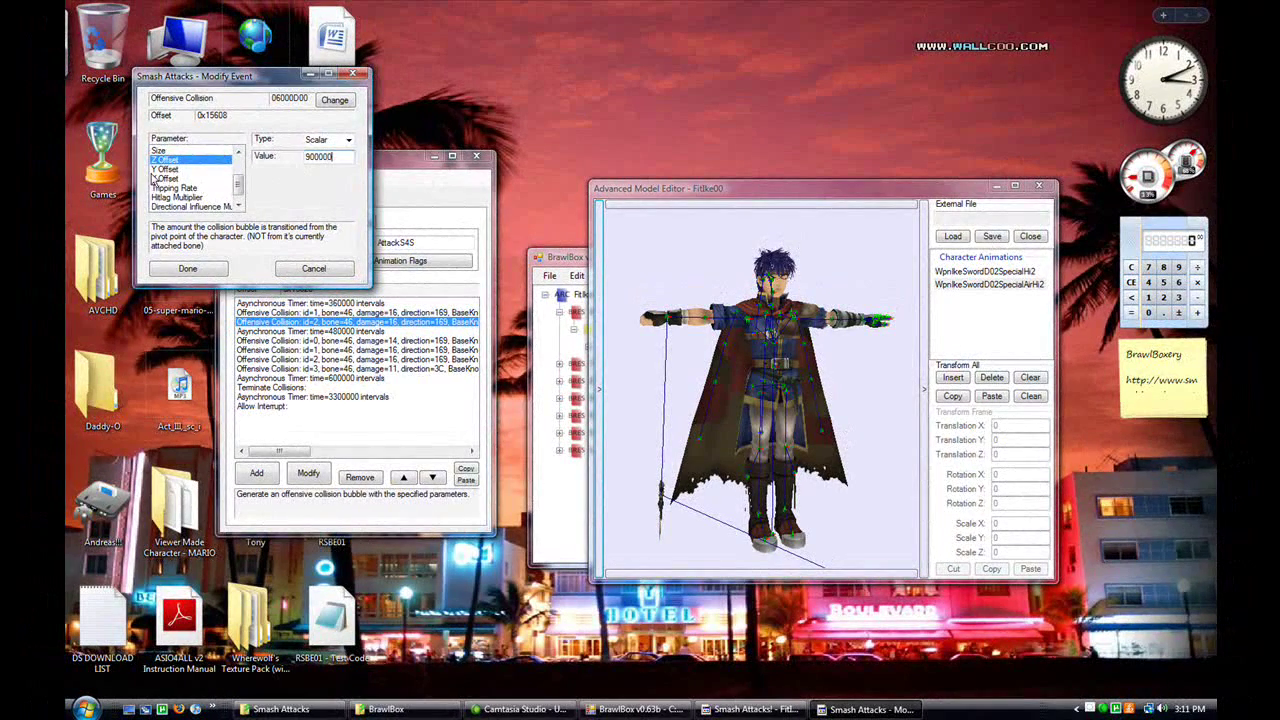
text(0)
drag(342, 151, 266, 168)
click(186, 169)
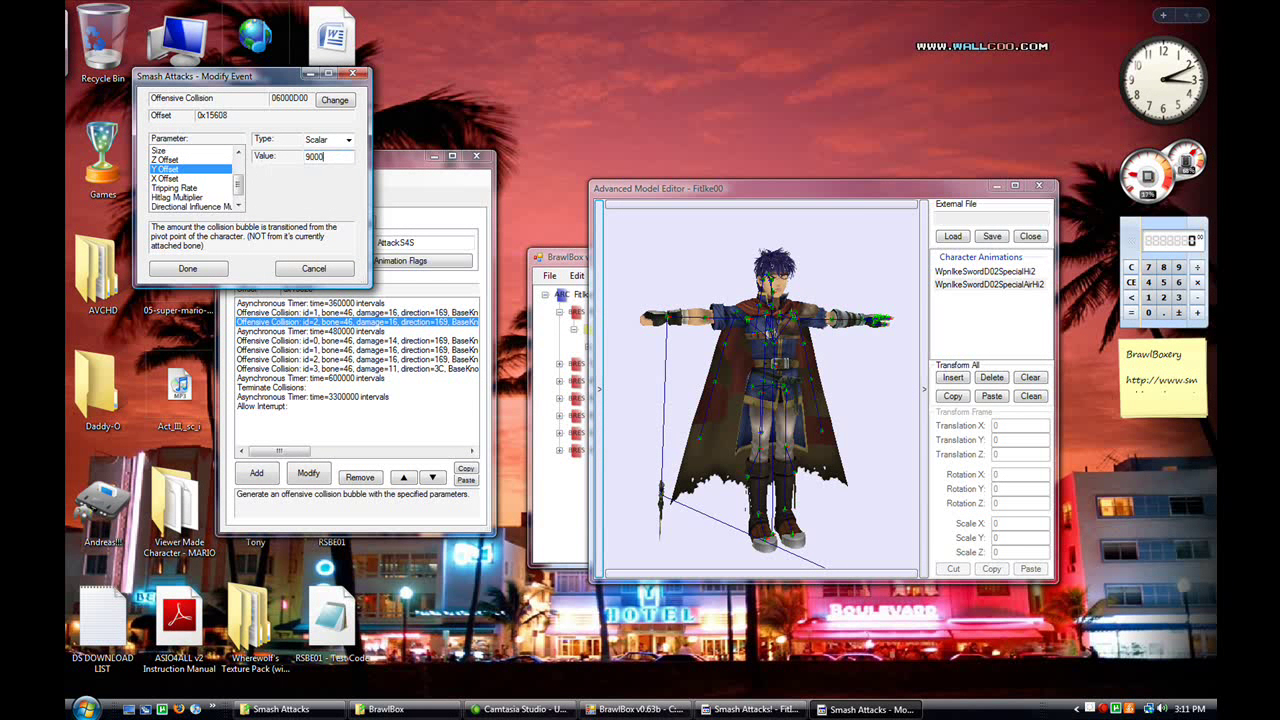
click(200, 178)
drag(345, 158, 314, 162)
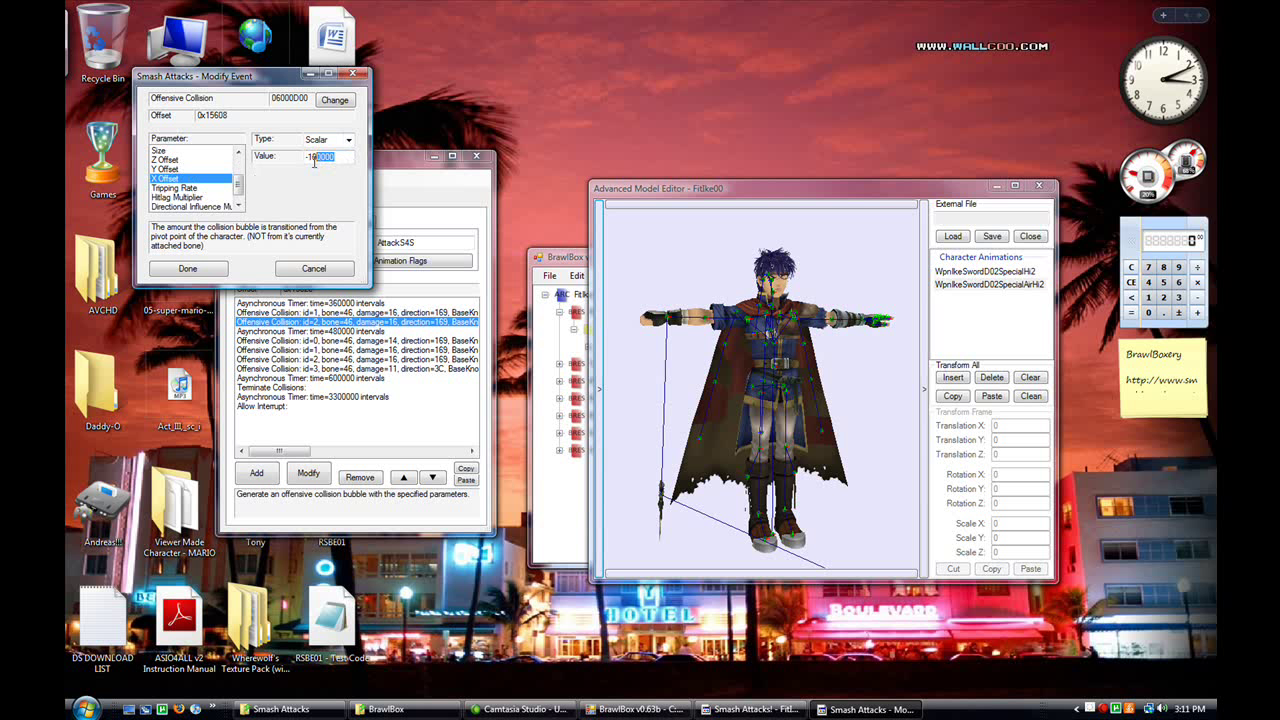
text(900000)
click(189, 153)
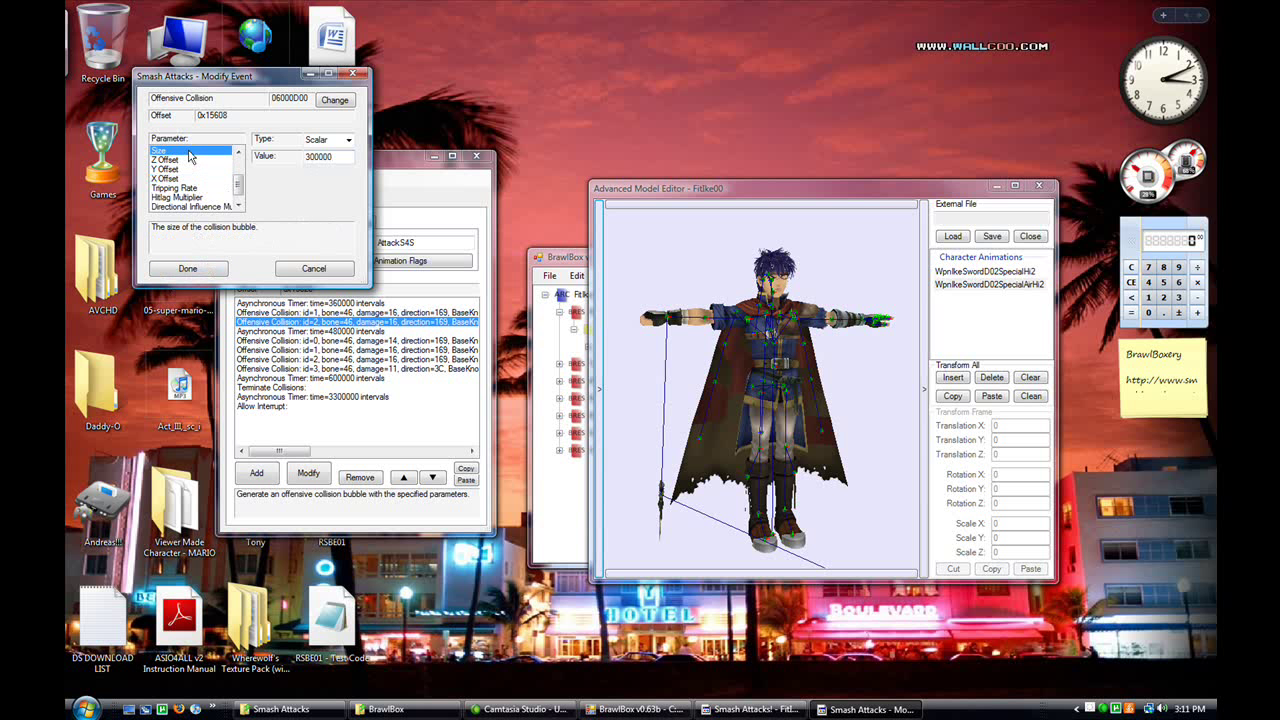
click(187, 268)
Retype the id=0 collision's Y Offset (-90) and X Offset (-900000), then open id=1
click(312, 341)
double_click(312, 344)
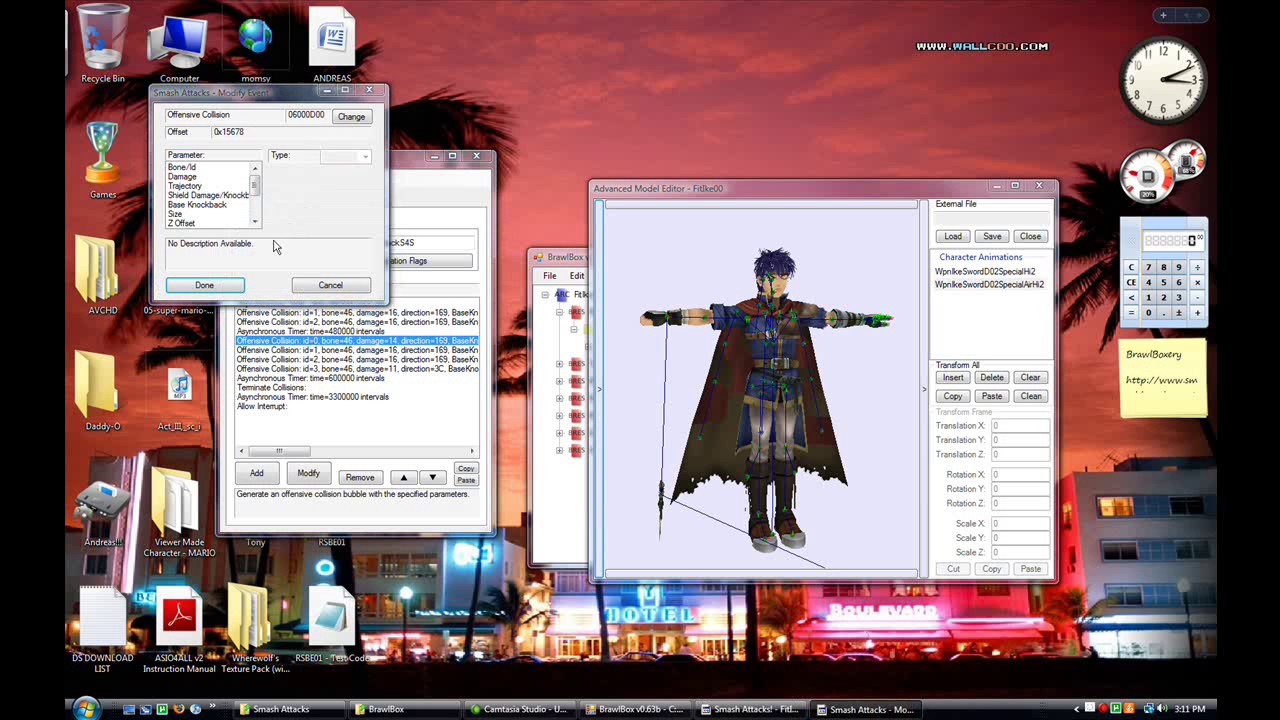
drag(254, 192, 254, 199)
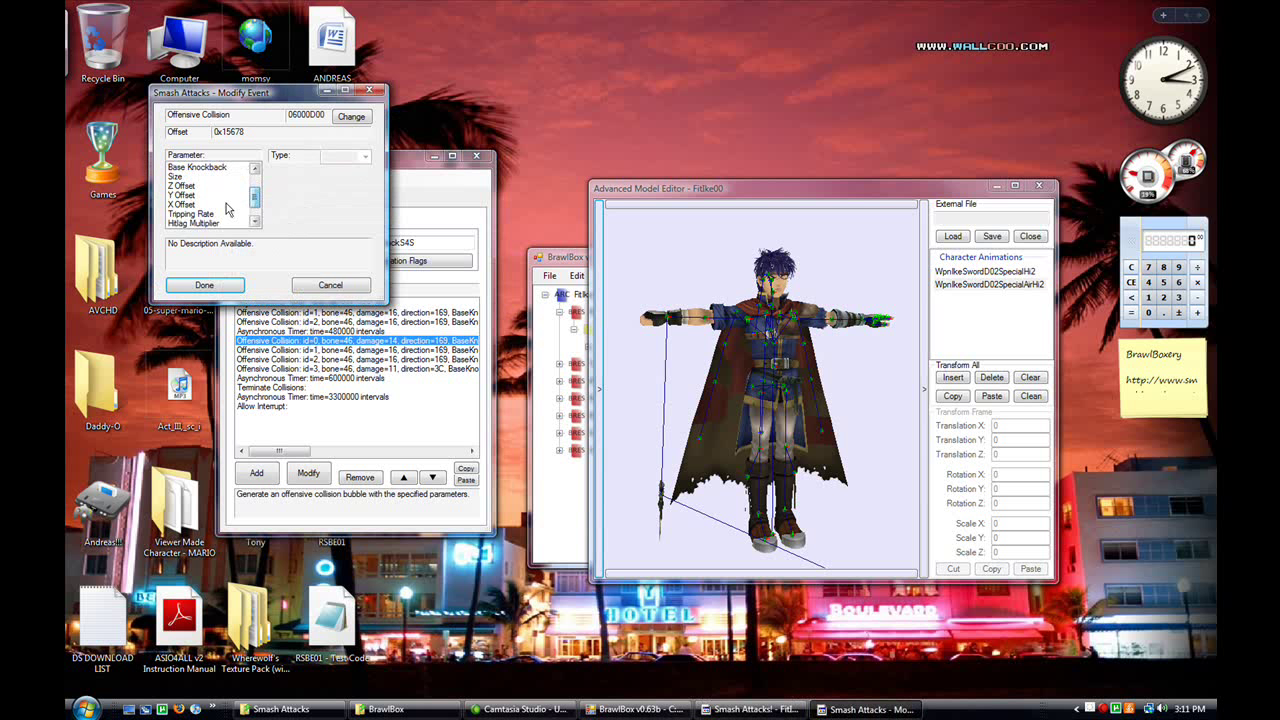
click(213, 195)
drag(343, 173, 324, 180)
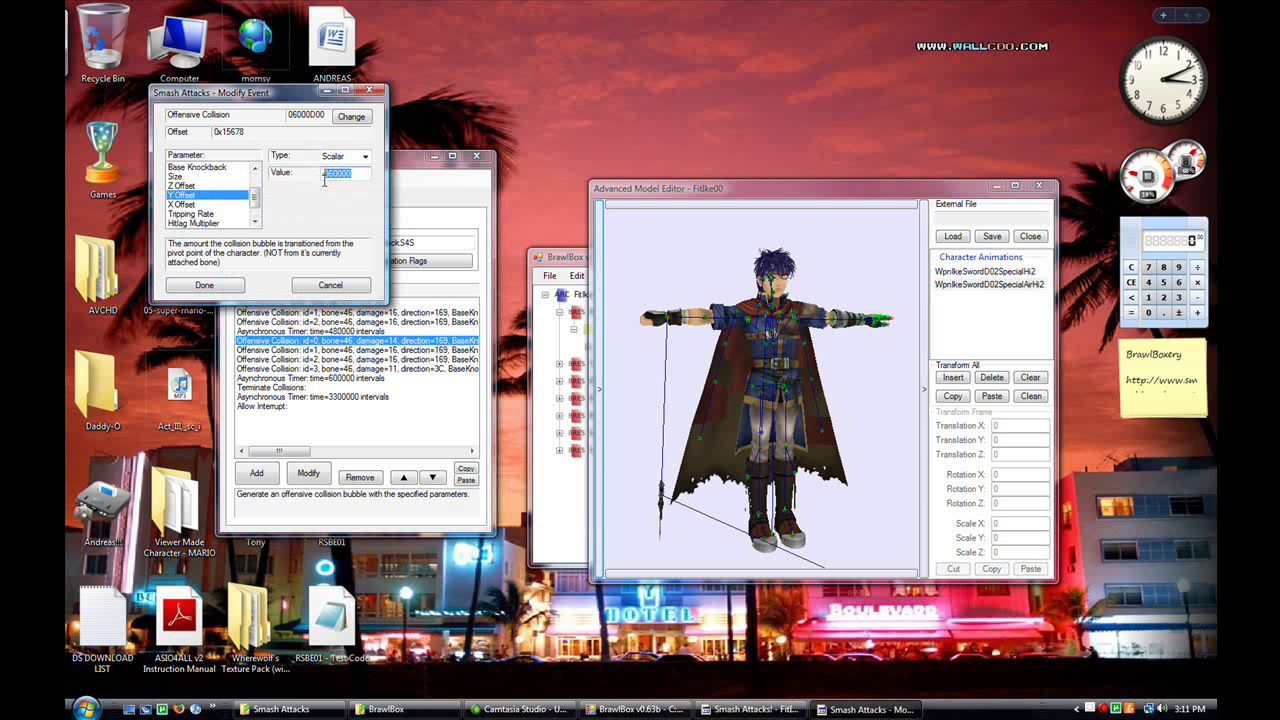
text(-90)
click(212, 204)
drag(362, 174, 325, 181)
text(-90)
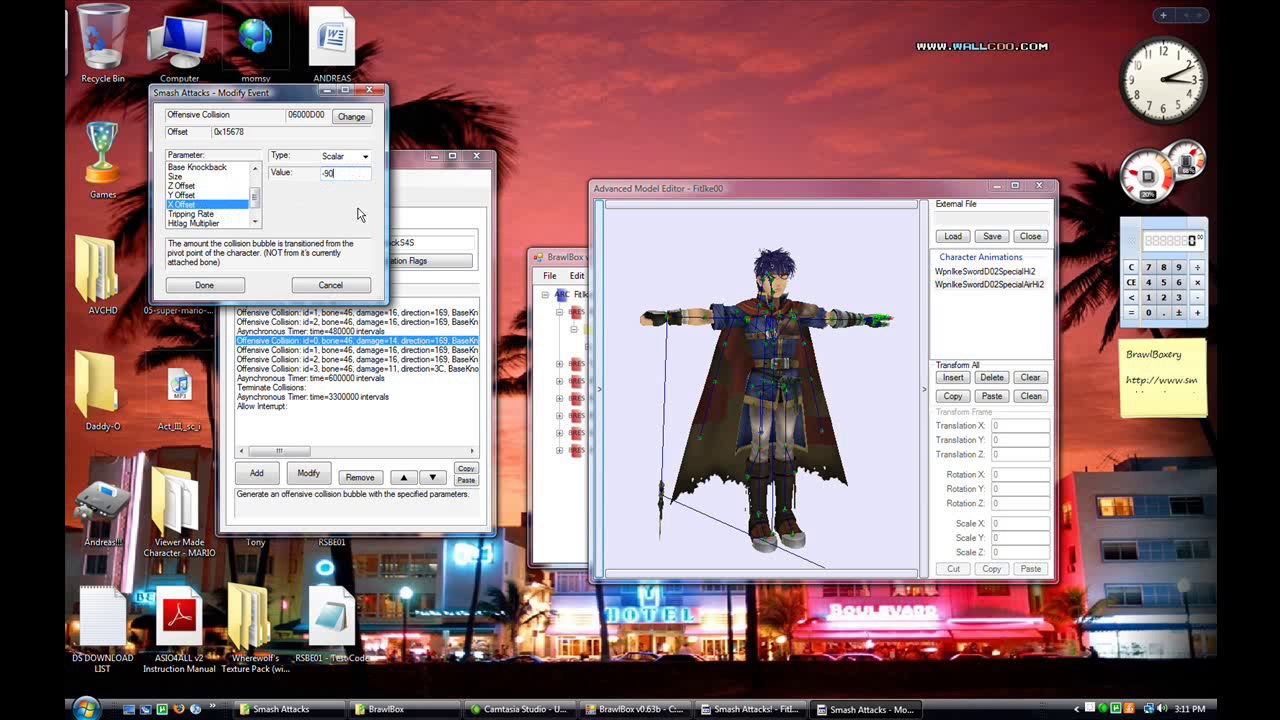
text(0000)
click(212, 285)
double_click(318, 350)
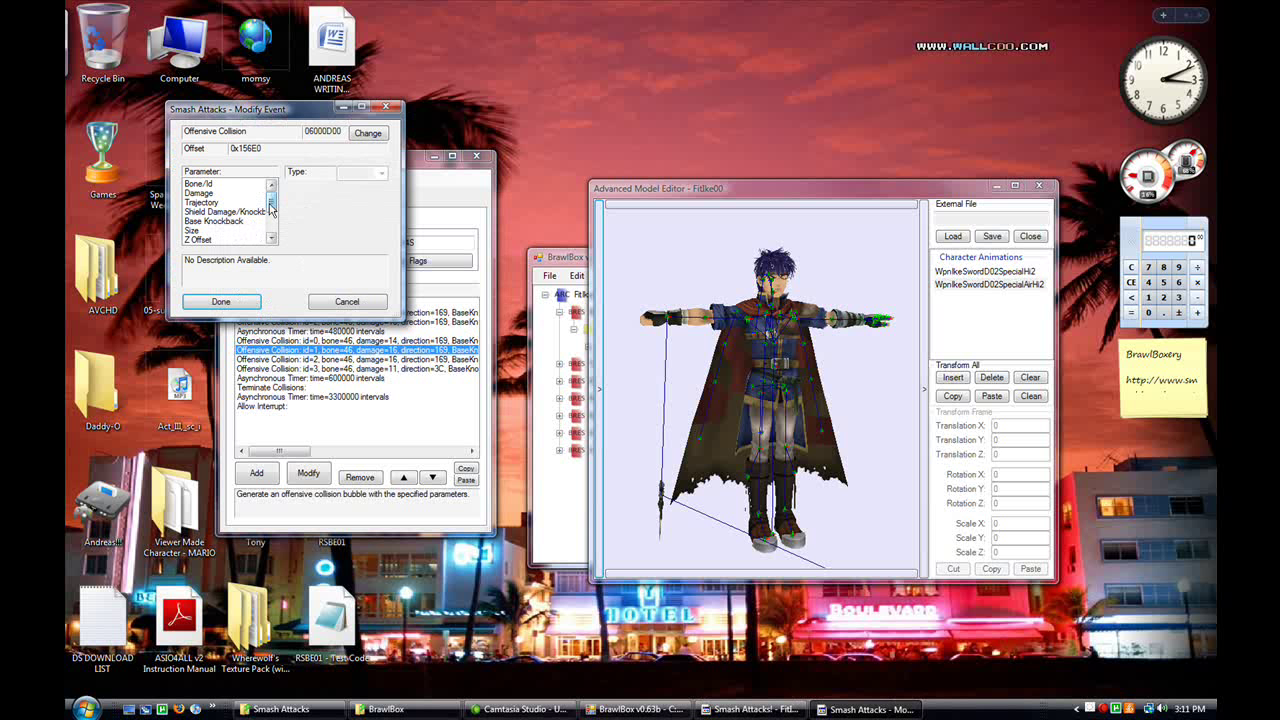
Change the id=1 collision's X Offset digits after the minus to 90 and confirm
drag(271, 200, 272, 213)
click(222, 229)
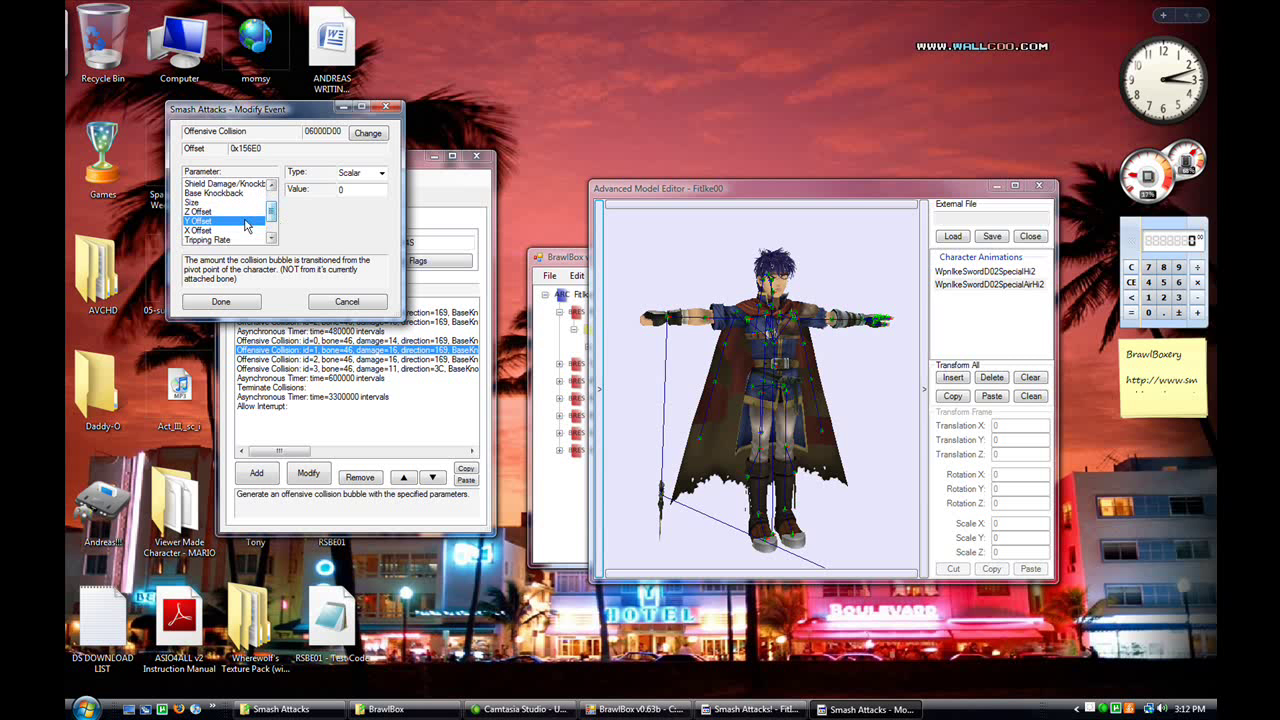
click(240, 222)
click(237, 212)
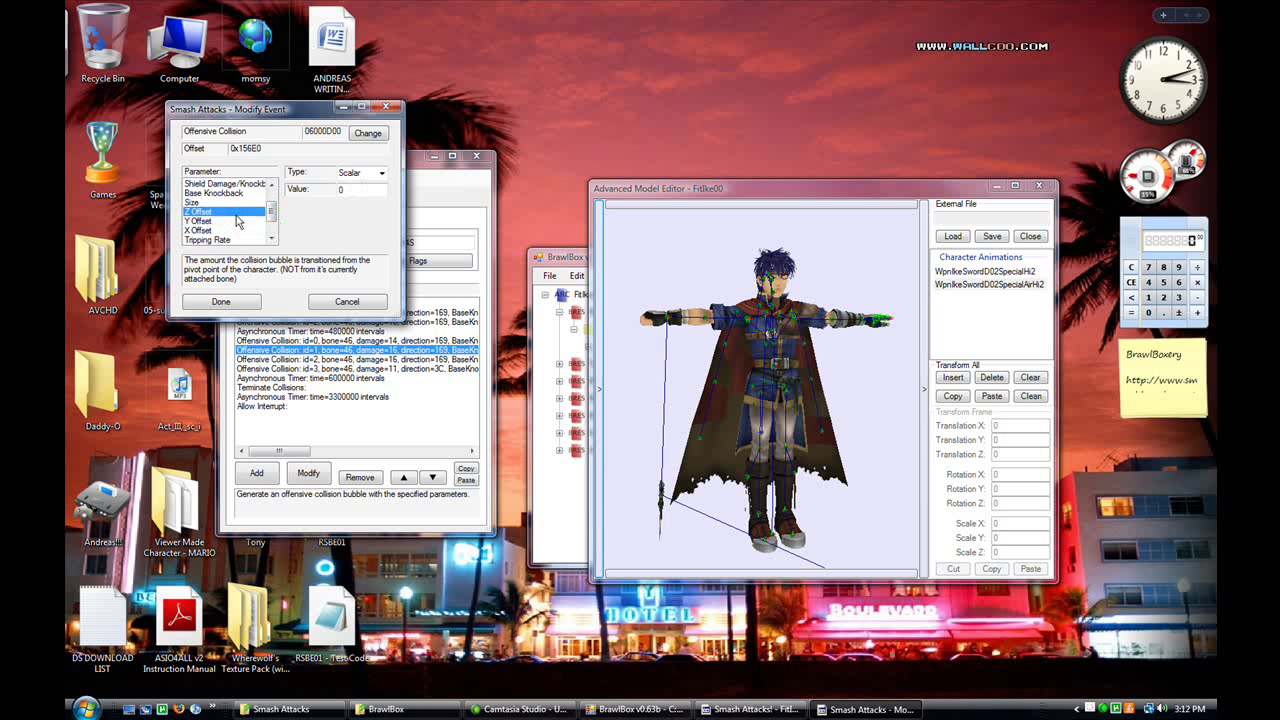
click(237, 221)
click(240, 230)
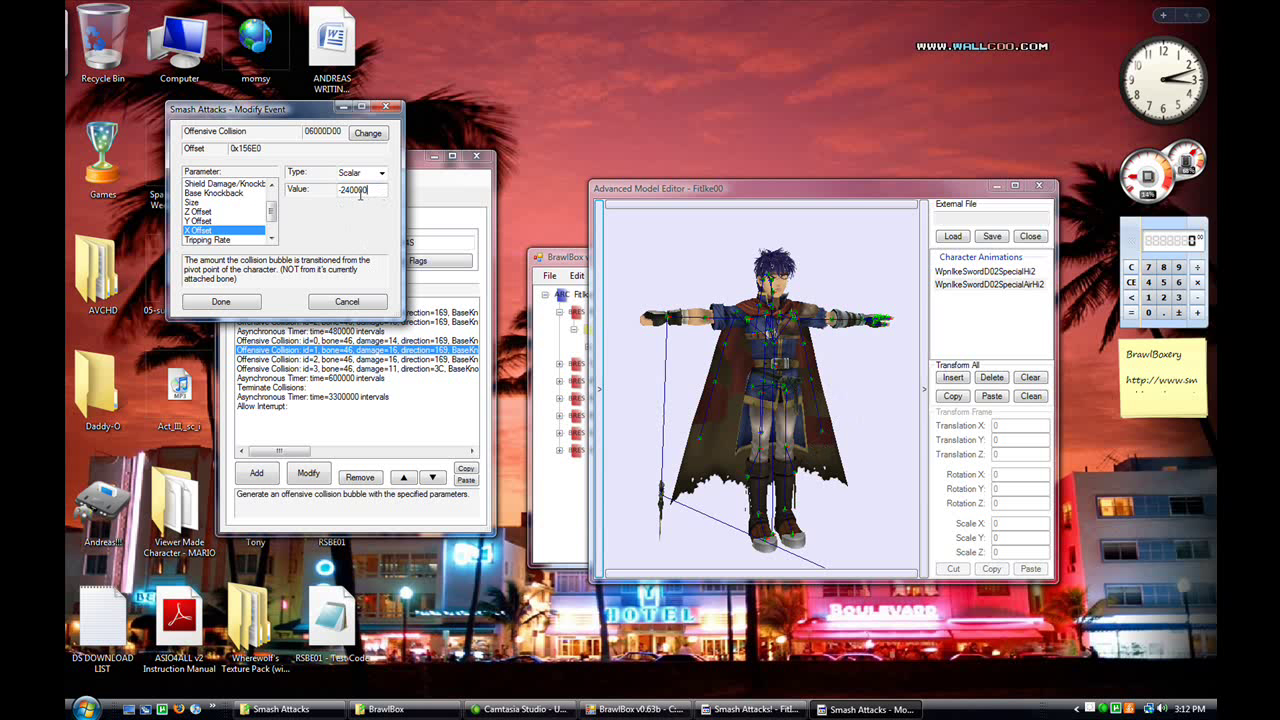
drag(361, 194, 343, 199)
text(90)
click(221, 301)
Give the id=2 collision Y Offset 900 and X Offset digits 9000, then confirm
click(293, 360)
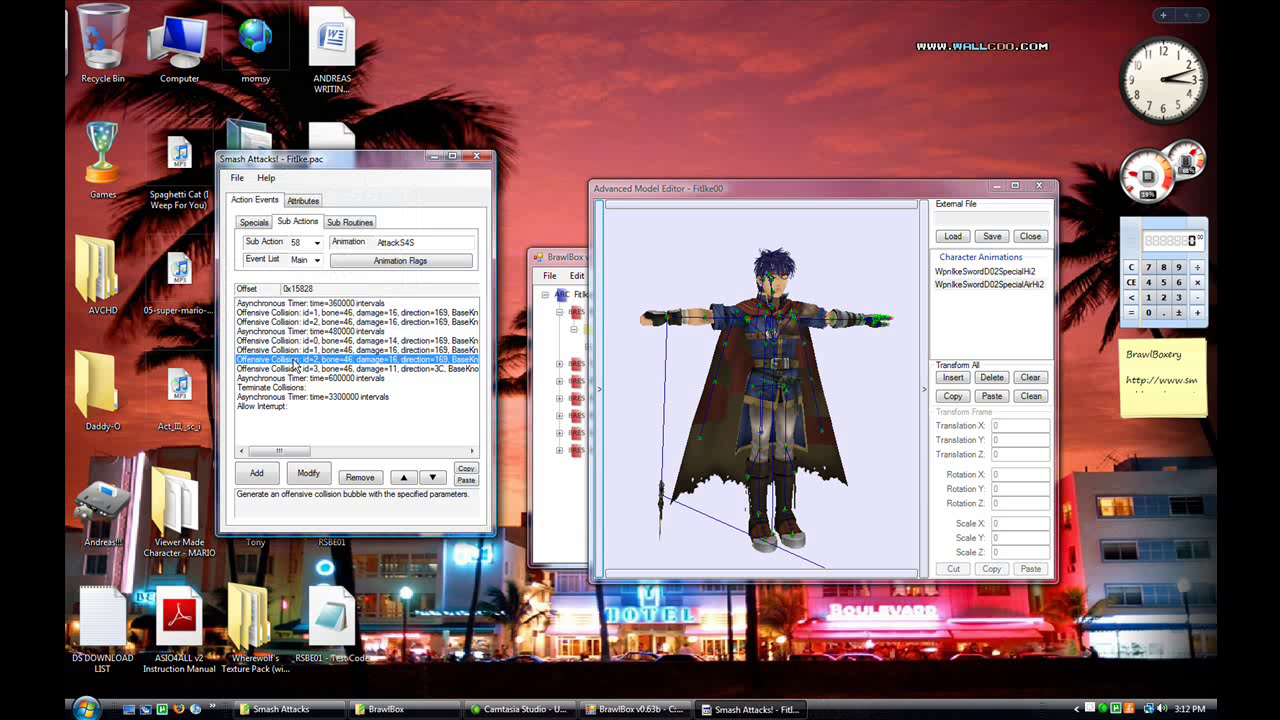
double_click(296, 366)
drag(288, 211, 288, 236)
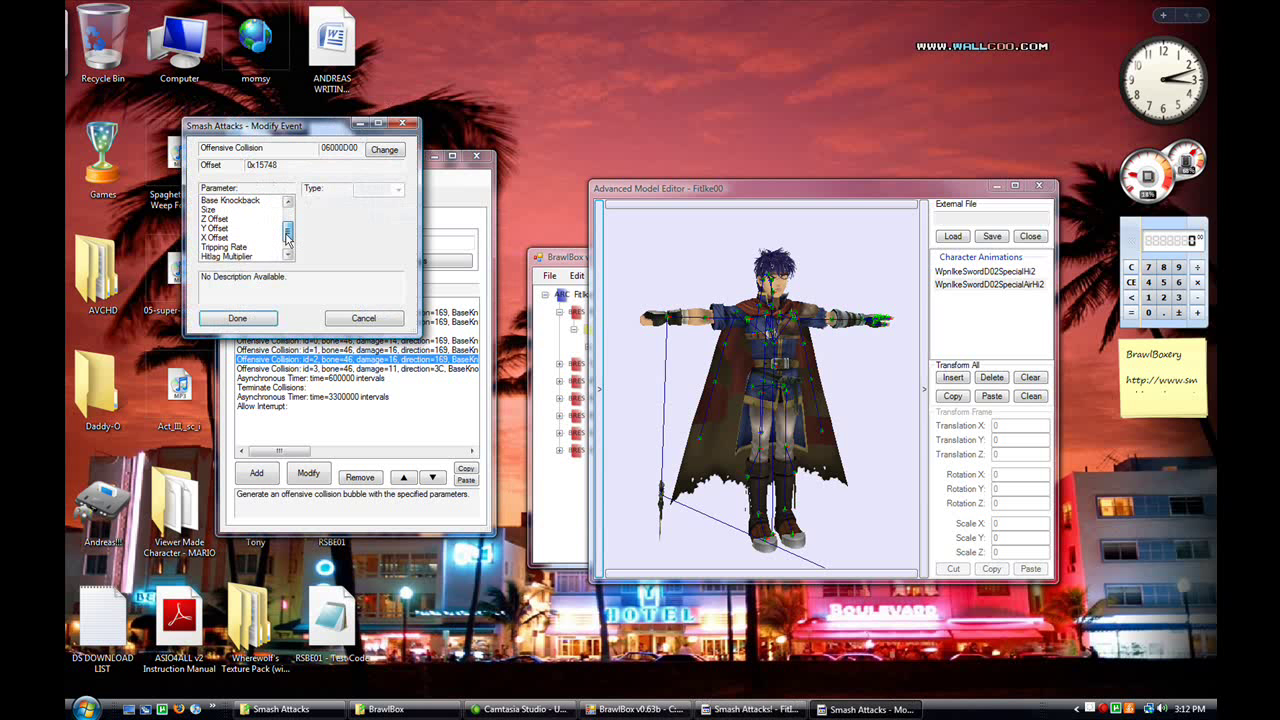
click(248, 228)
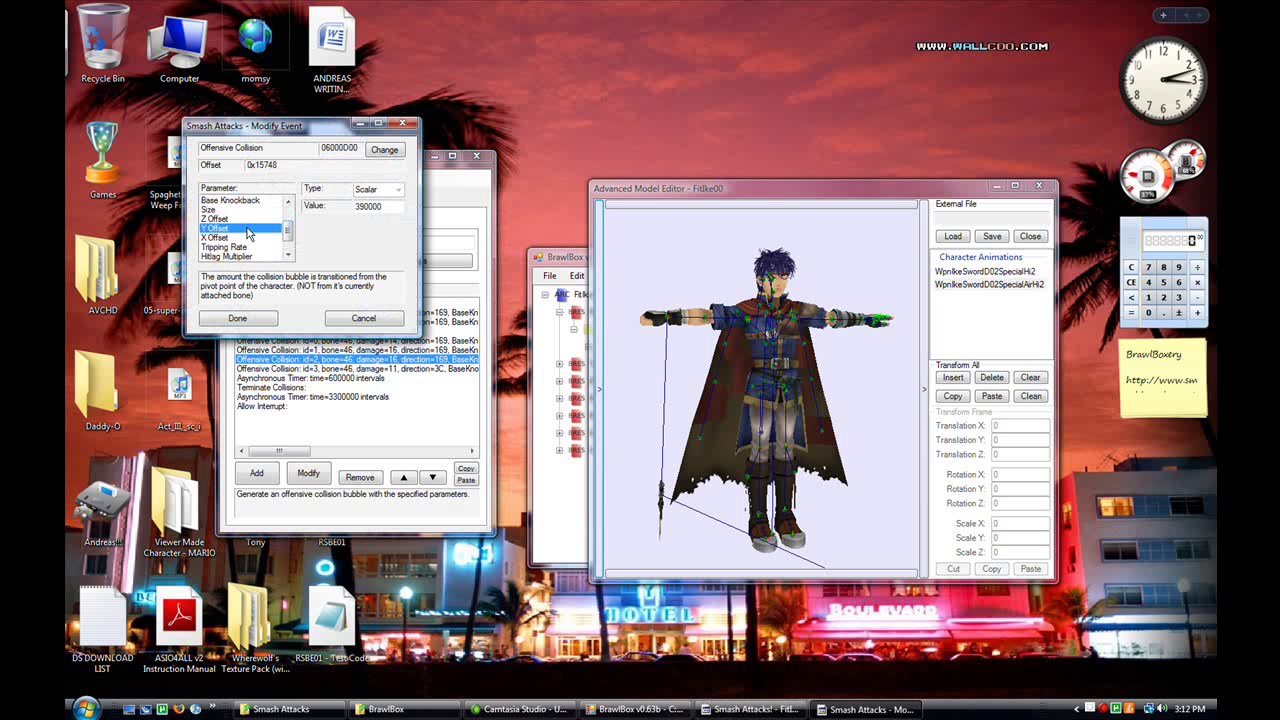
double_click(397, 208)
text(900)
click(256, 237)
double_click(375, 213)
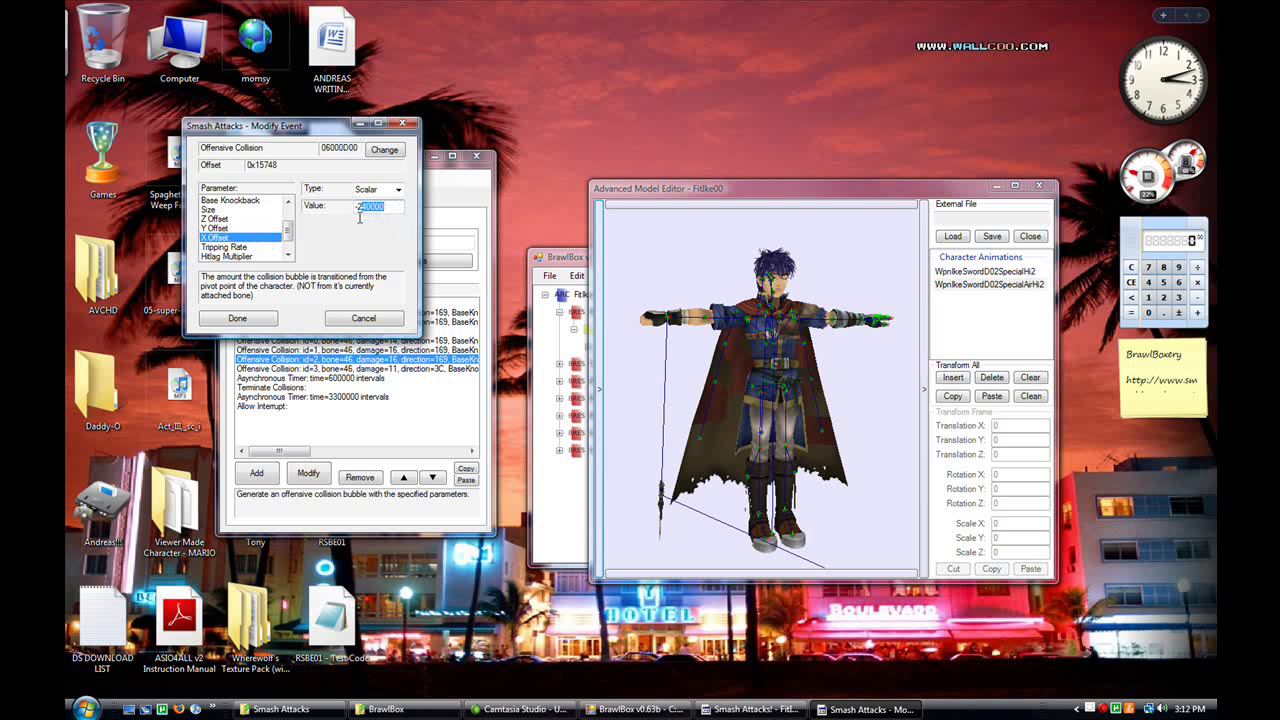
text(9000)
click(237, 318)
Replace the trailing digits of the id=3 collision's X Offset with 900 and confirm
double_click(276, 370)
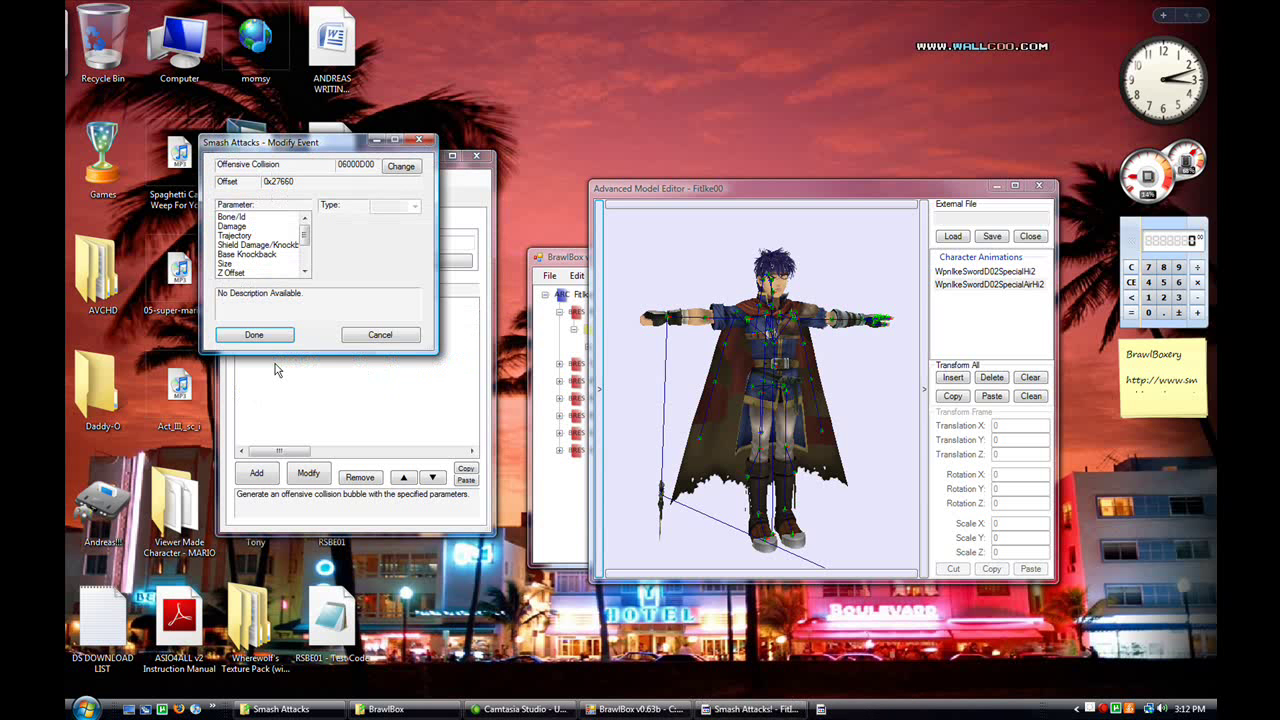
click(372, 337)
double_click(341, 370)
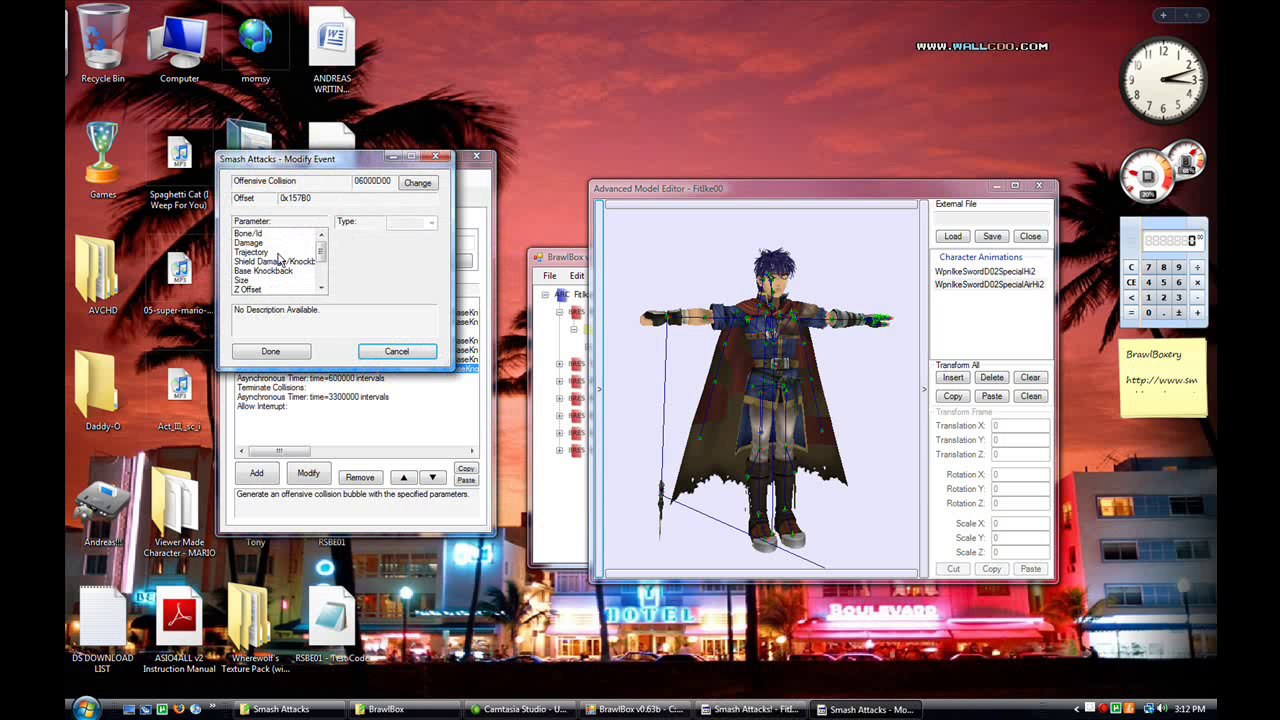
scroll(286, 268, down, 2)
click(291, 261)
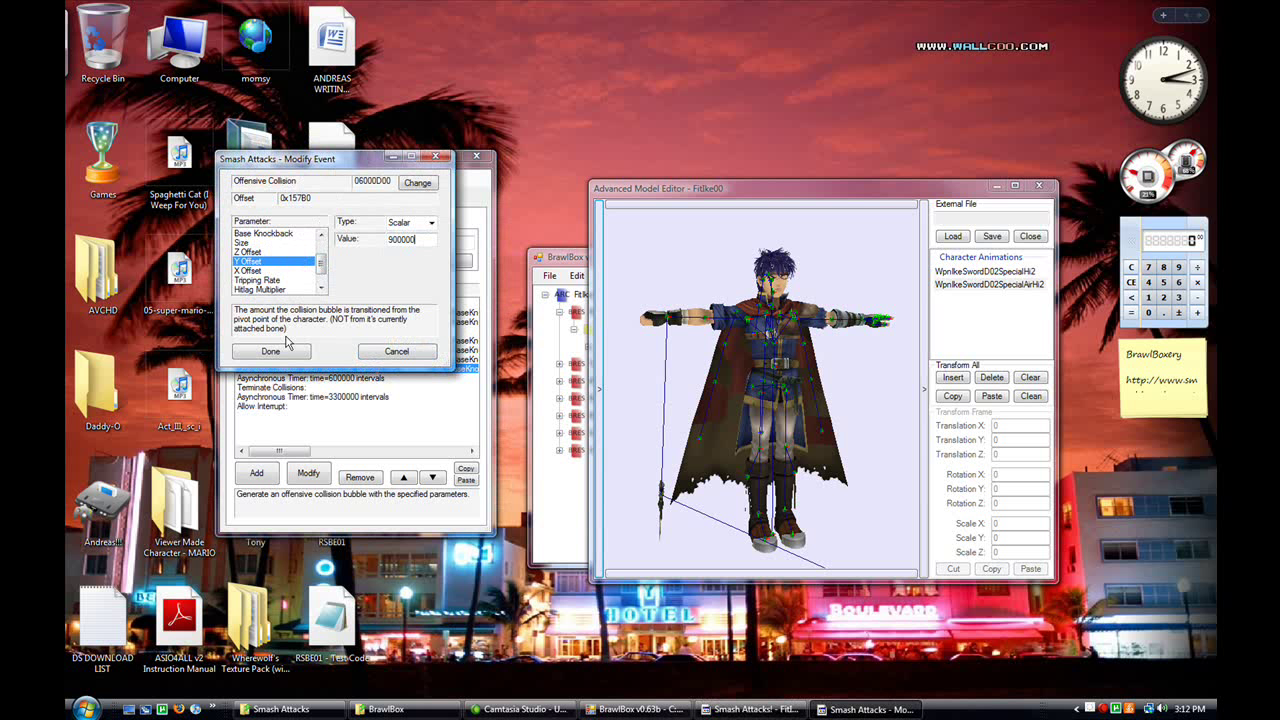
click(286, 350)
double_click(372, 373)
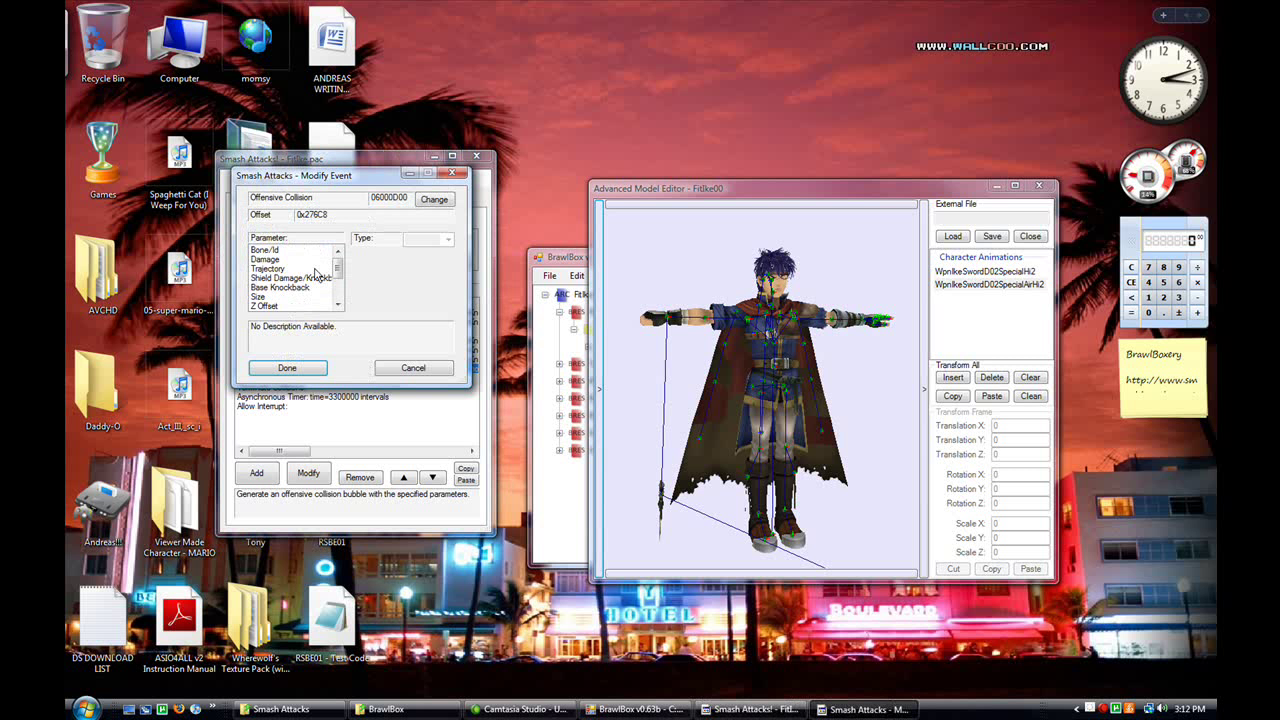
drag(336, 258, 335, 285)
click(291, 269)
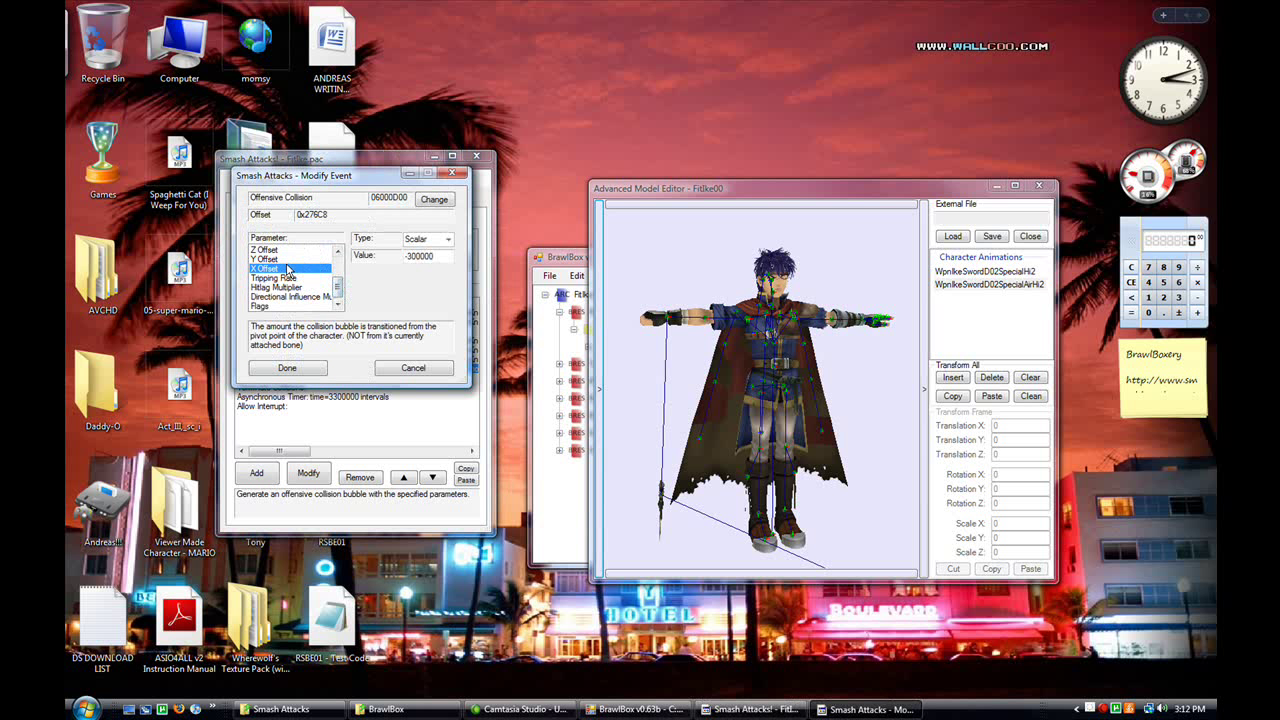
drag(441, 256, 416, 256)
text(900)
click(304, 371)
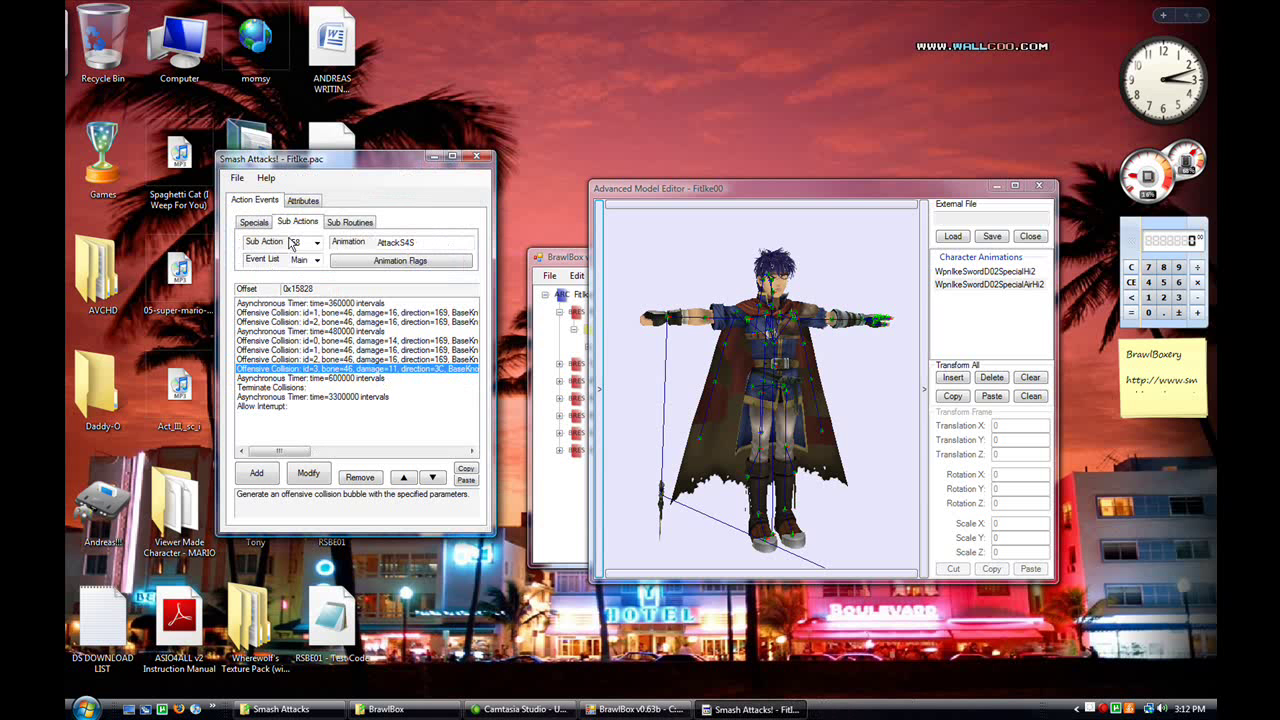
Start a Save As of the moveset with the Desktop as the save location
click(242, 181)
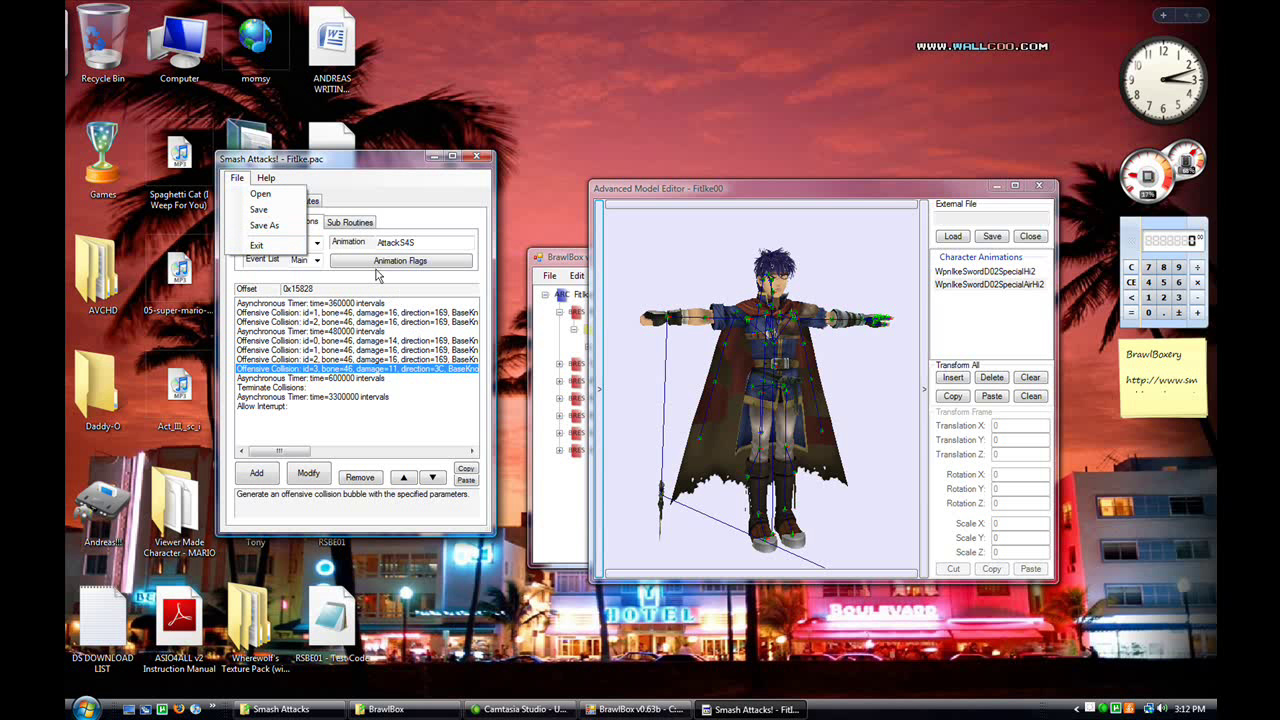
click(268, 225)
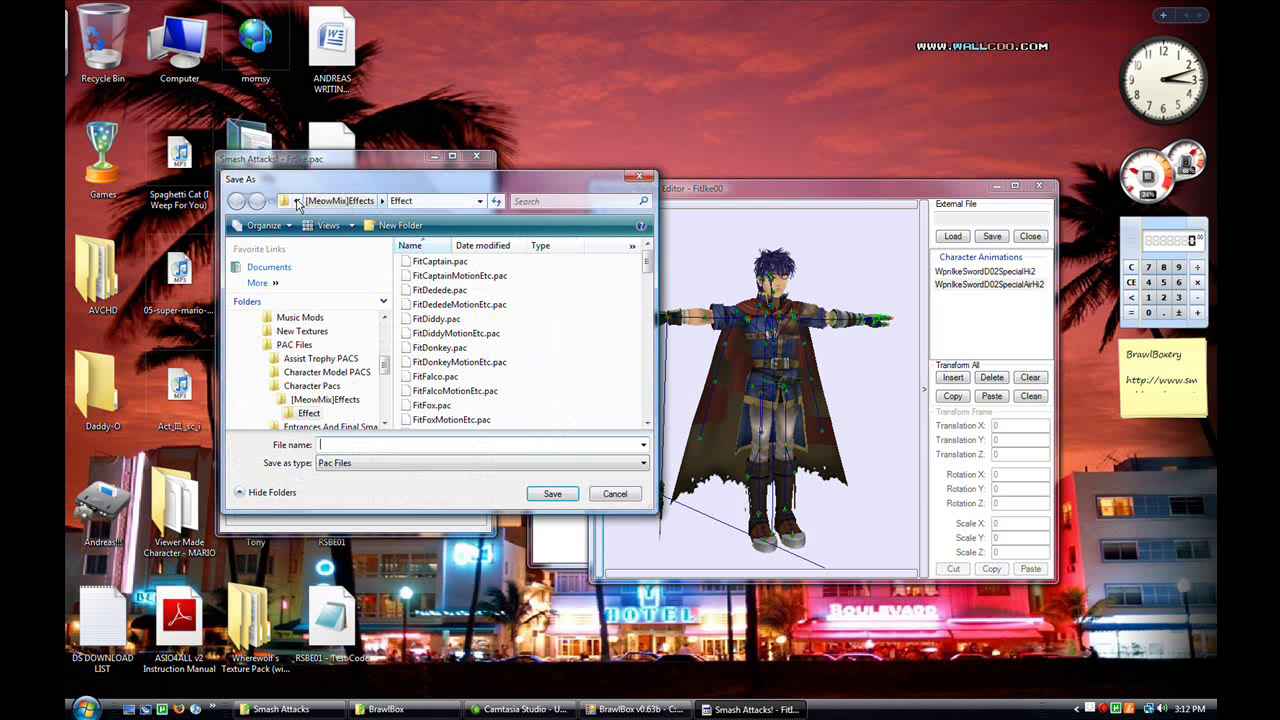
click(296, 200)
click(336, 282)
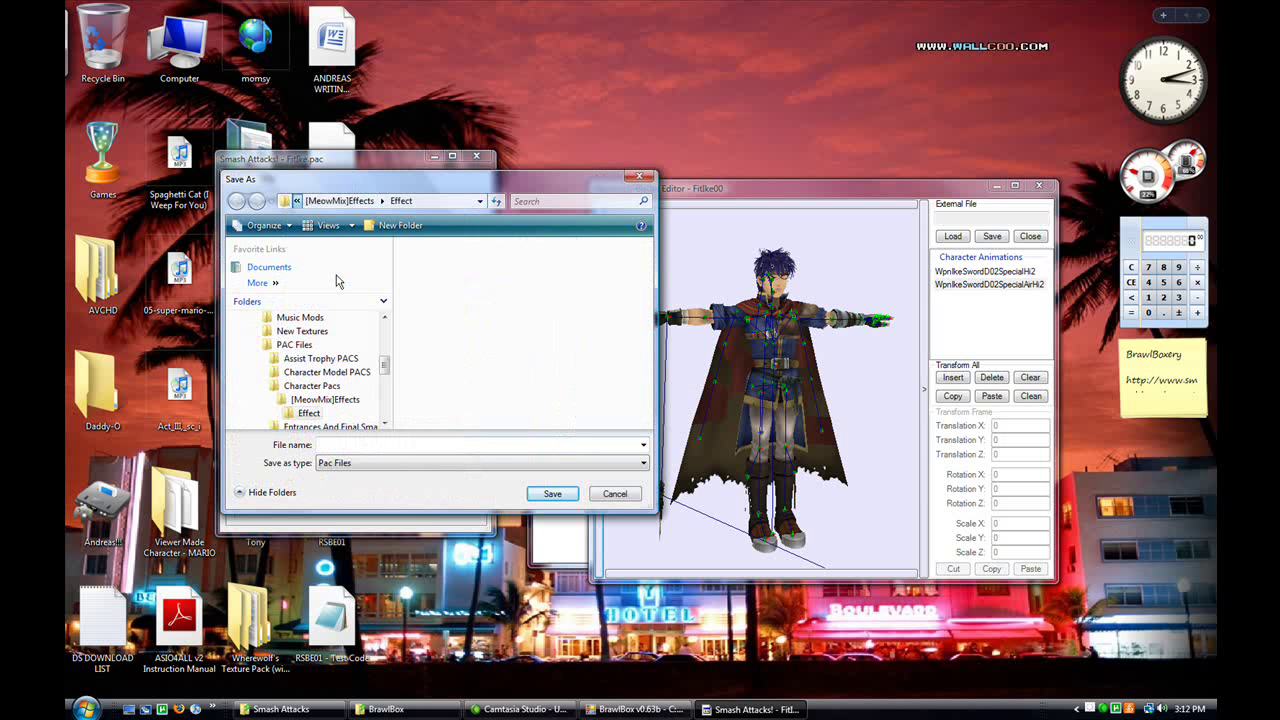
Name the file 'FitIke - FSMASH.pac' and save it
click(451, 444)
text(Fit)
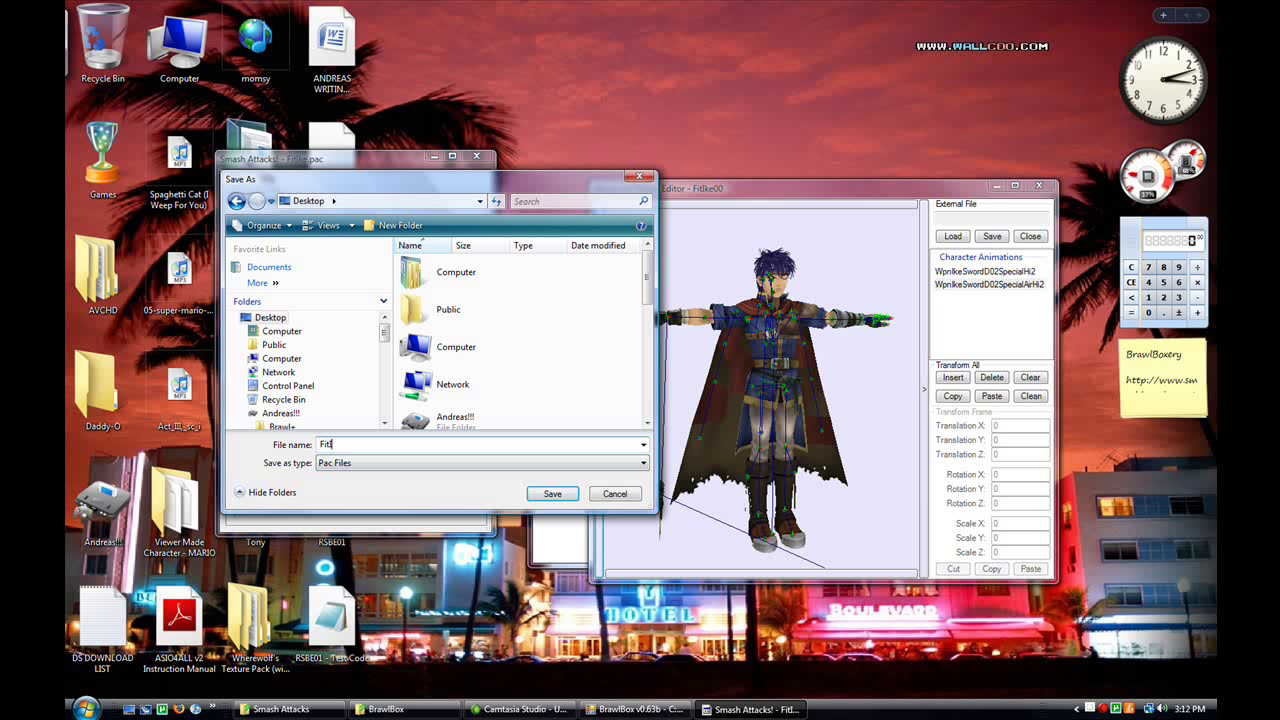
text(Ike - FSMA)
key(BackSpace)
text(MASH.pac)
key(Return)
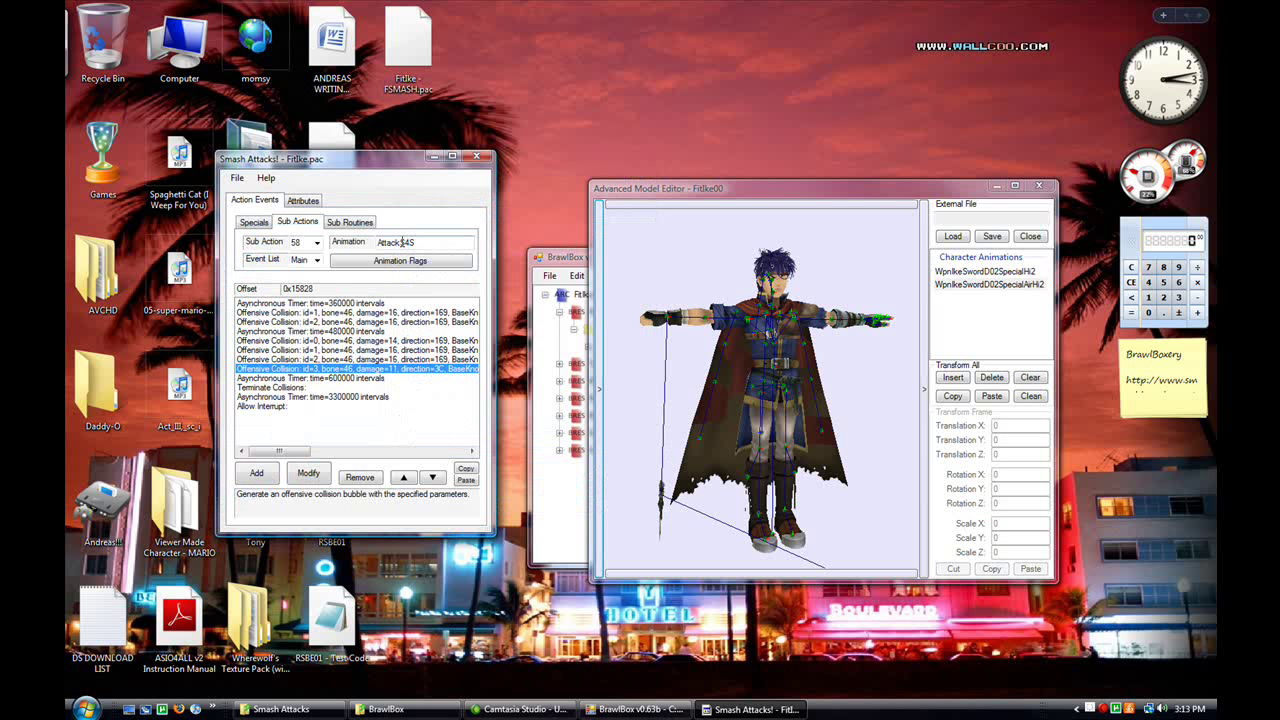
click(448, 240)
click(1106, 708)
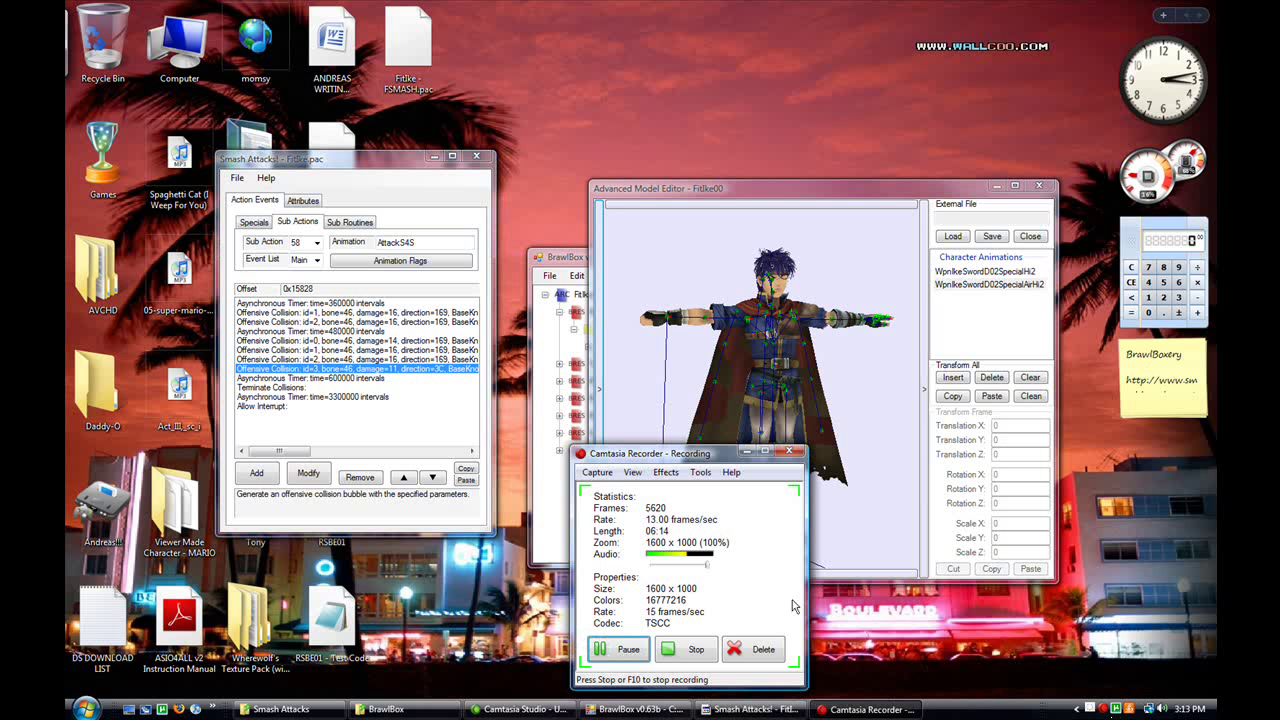